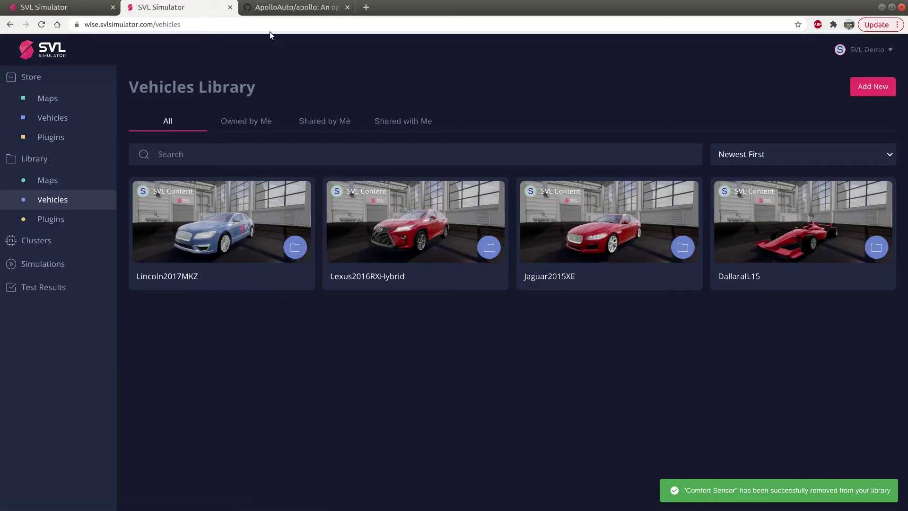
Return to the SVL vehicles library and open the Lincoln2017MKZ vehicle profile
click(268, 8)
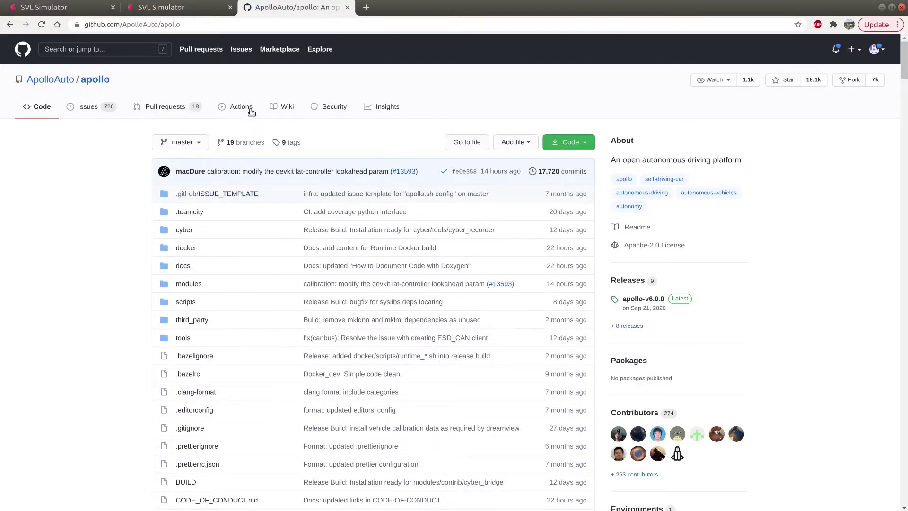
click(157, 9)
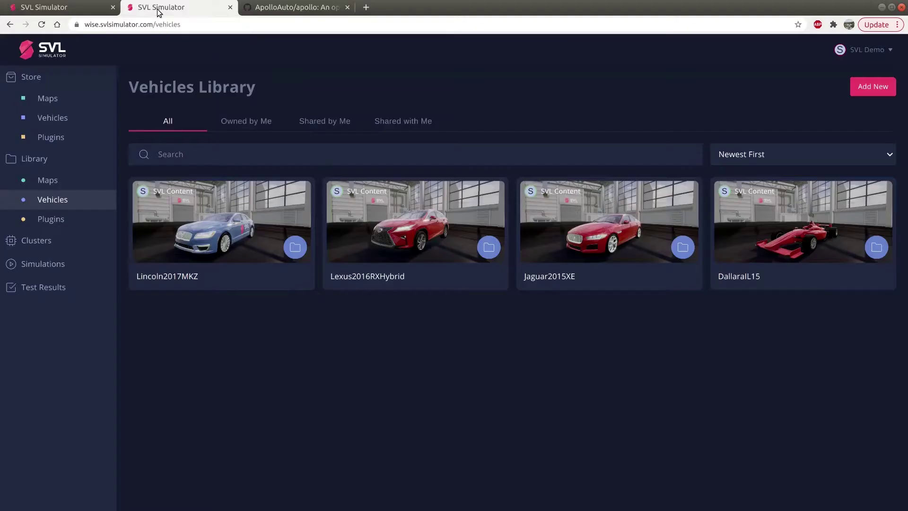
click(85, 181)
click(82, 200)
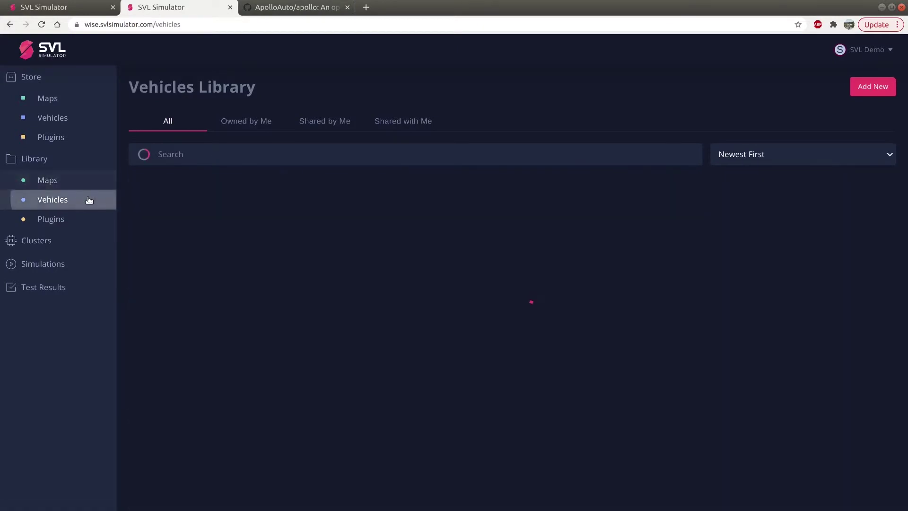
click(210, 239)
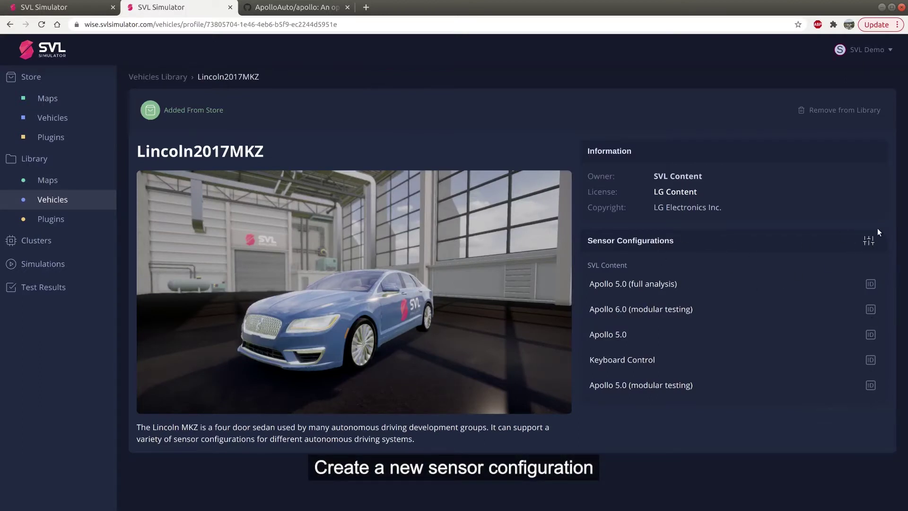
Clone the Apollo 6.0 (modular testing) sensor configuration and rename the copy 'Apollo master (custom)'
click(868, 240)
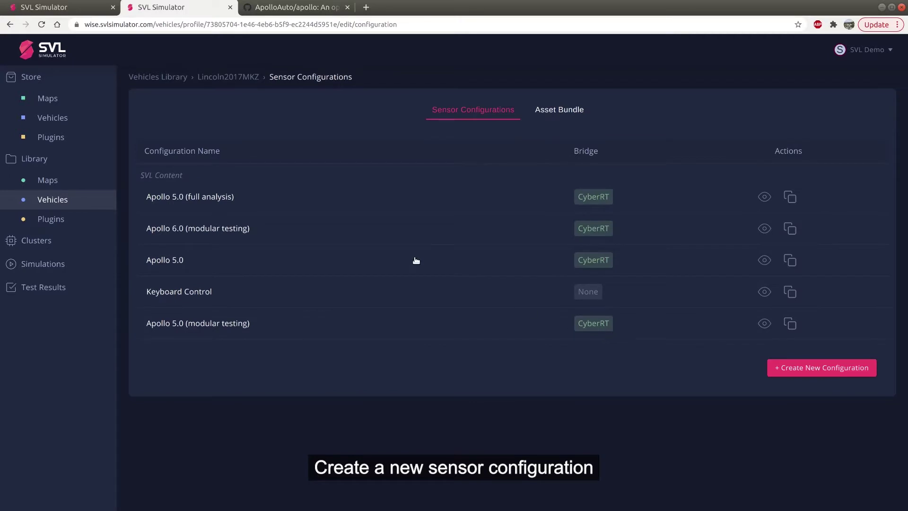
click(790, 228)
triple_click(469, 245)
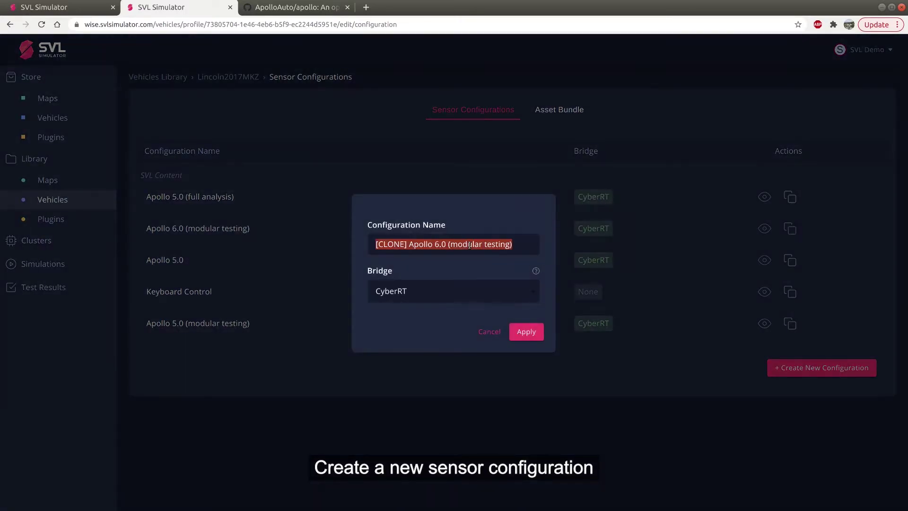
text(Apollo mast)
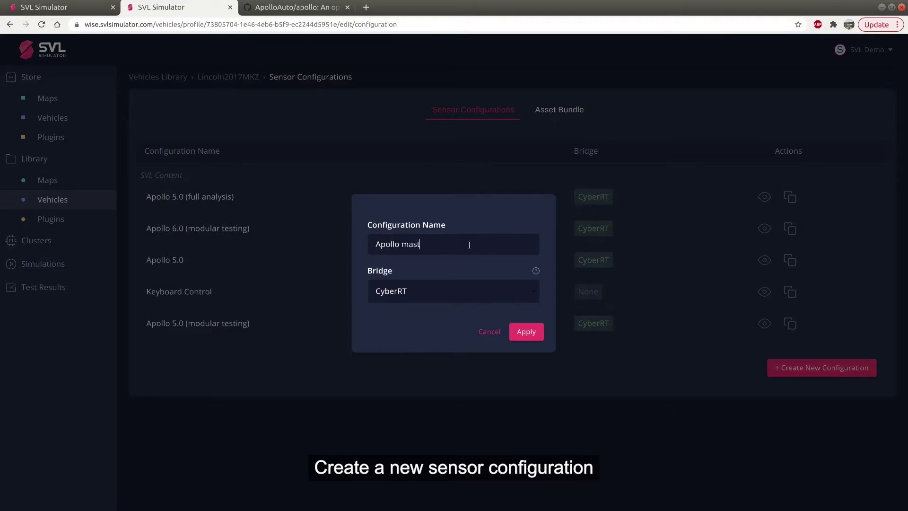
text(er (c)
text(ustom)
Create the Apollo master (custom) configuration and add a Video Recording Sensor to it
click(522, 330)
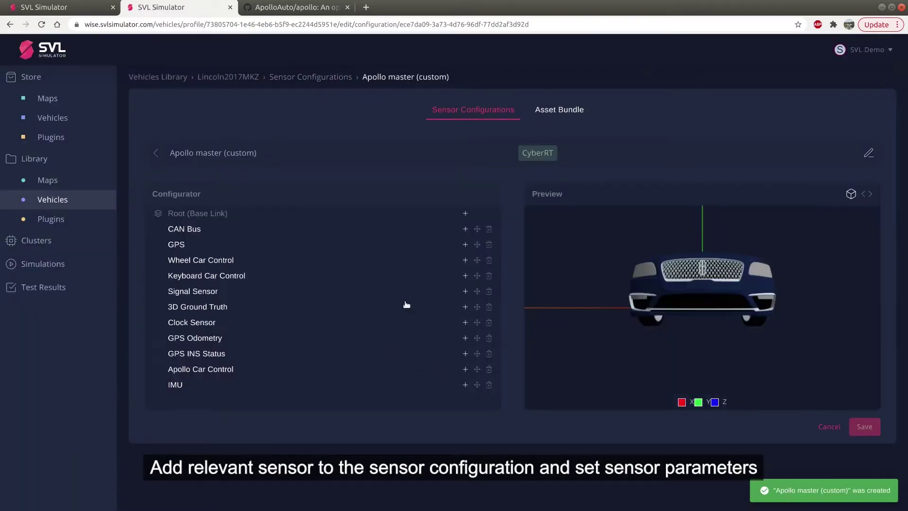
click(465, 213)
click(398, 199)
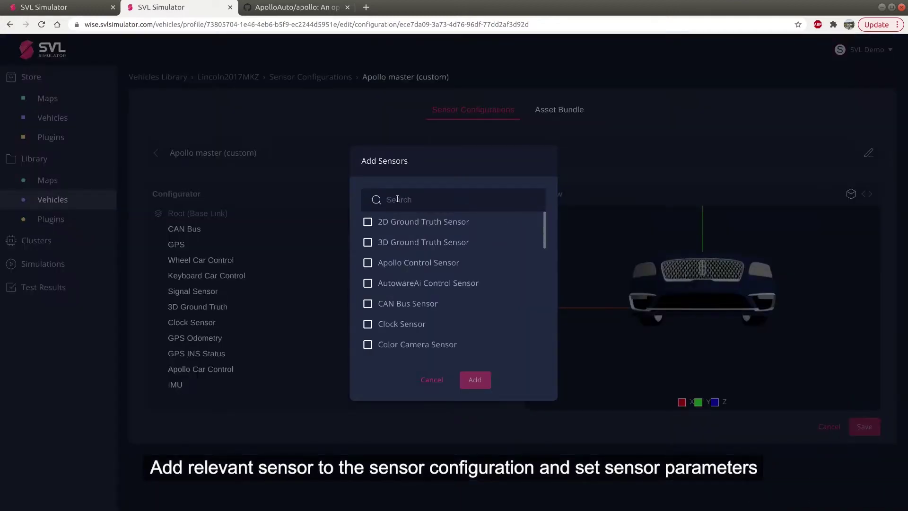
text(video reco)
click(368, 222)
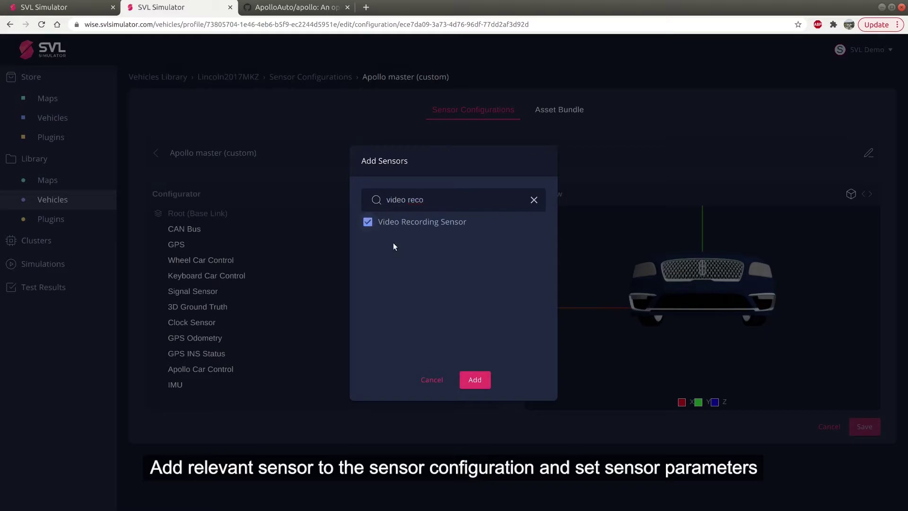
click(475, 381)
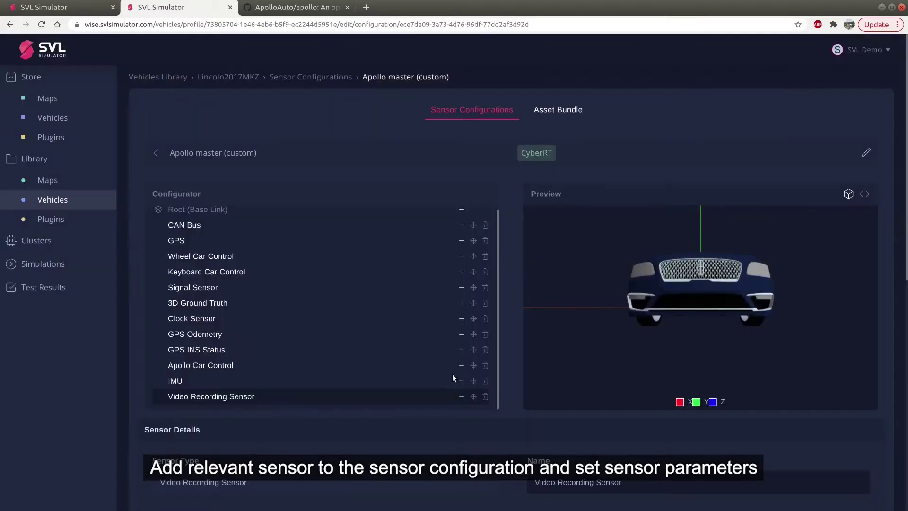
Position the Video Recording Sensor at Y 10, Z -10, pitch 30 and save the configuration
scroll(428, 376, down, 5)
scroll(426, 376, down, 1)
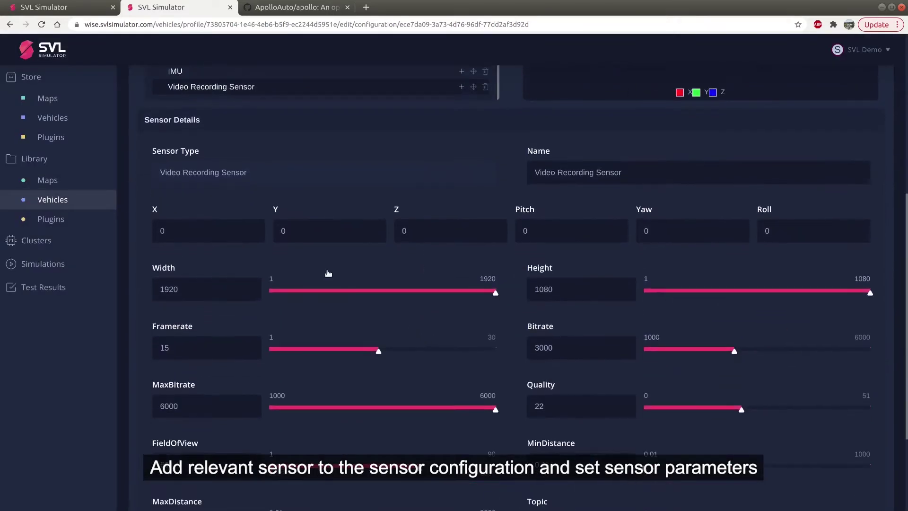
double_click(286, 231)
text(10)
double_click(412, 232)
text(0)
double_click(516, 231)
text(0)
scroll(485, 273, down, 3)
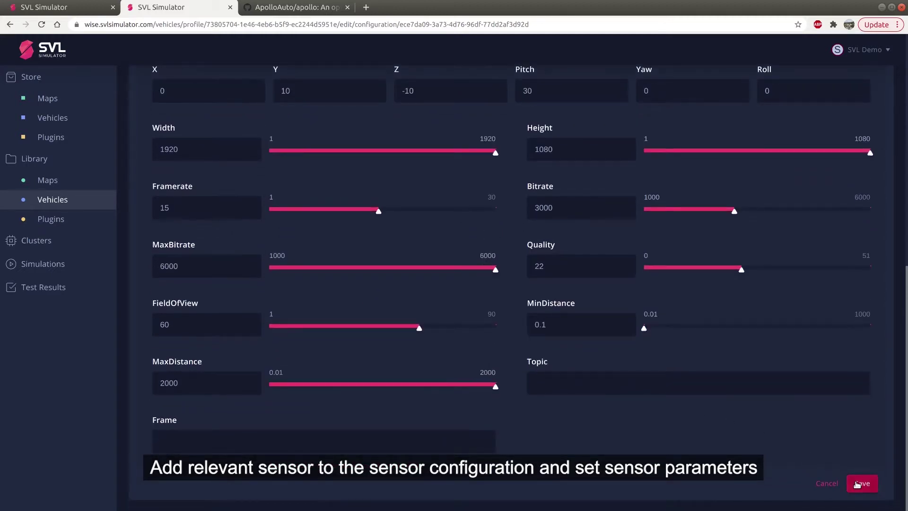
click(856, 484)
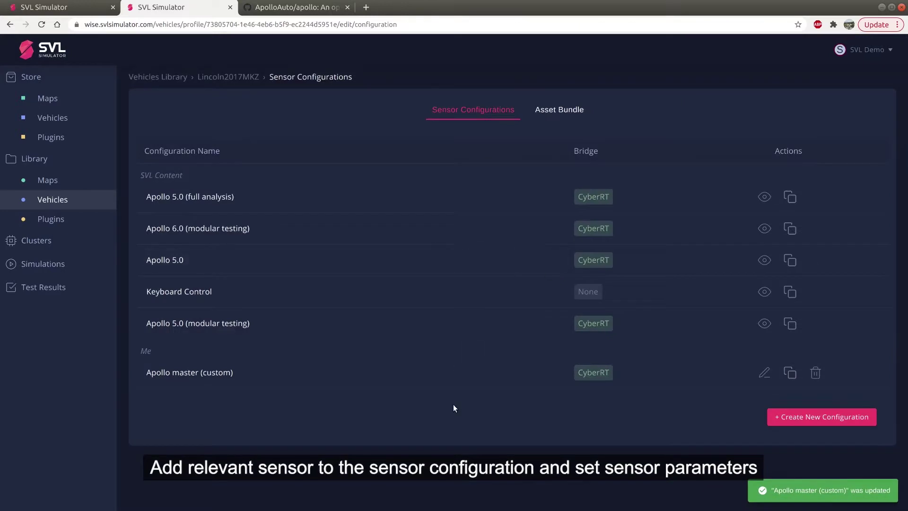
Add a Stop Line Sensor to the Apollo master (custom) configuration
click(764, 373)
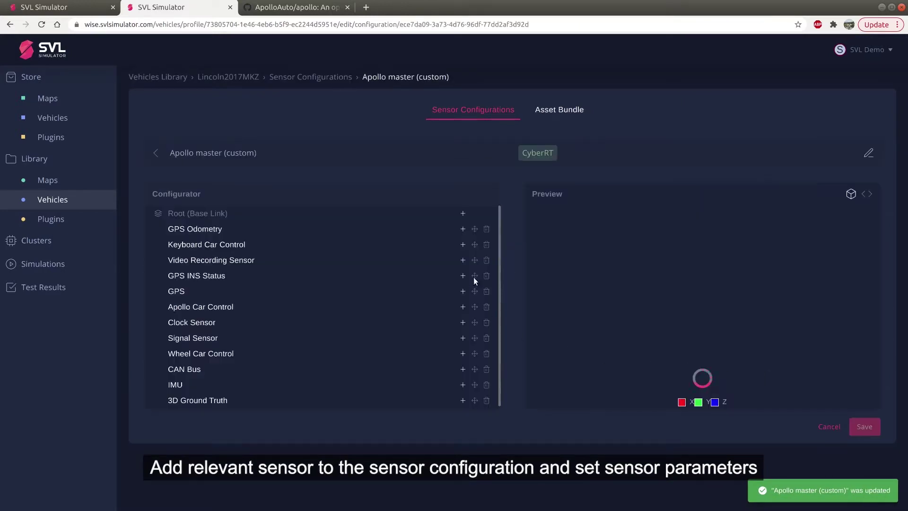
click(463, 213)
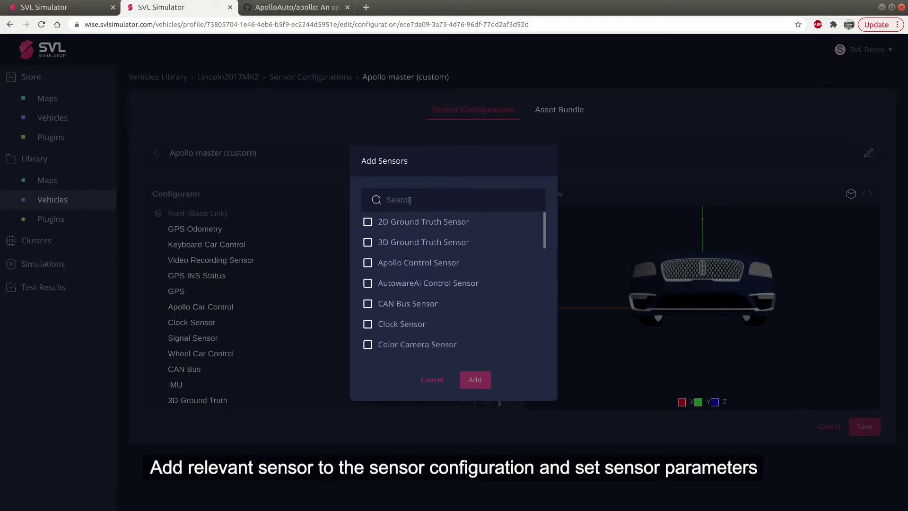
text(stop)
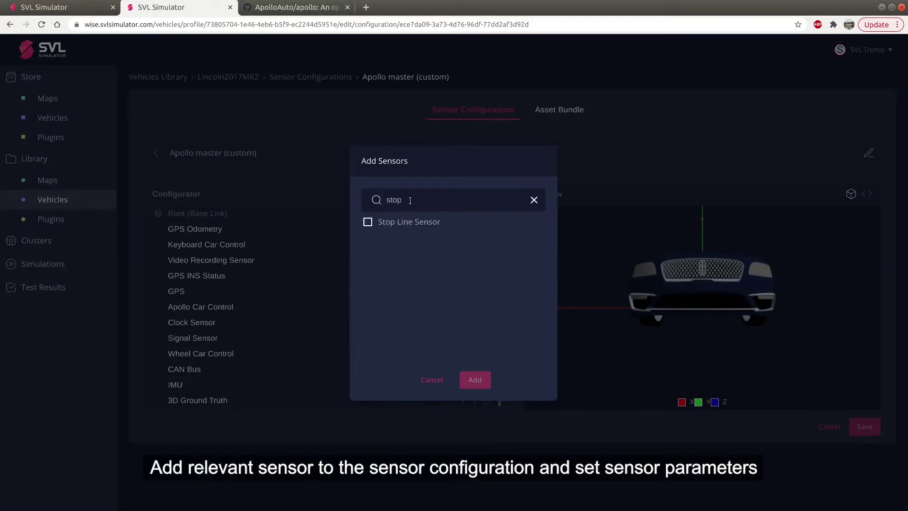
click(368, 222)
click(475, 380)
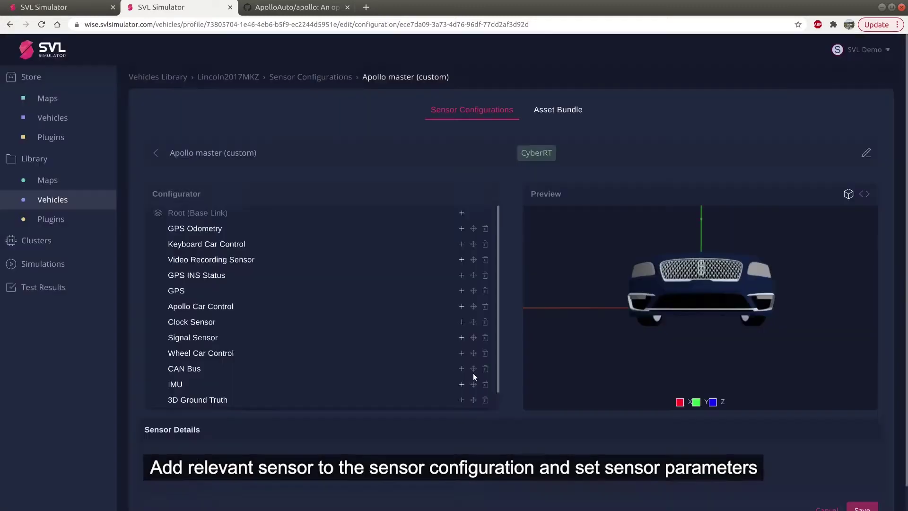
Search the sensor list for 'custom' and 'comfort' sensors, closing it without adding anything
scroll(418, 291, up, 2)
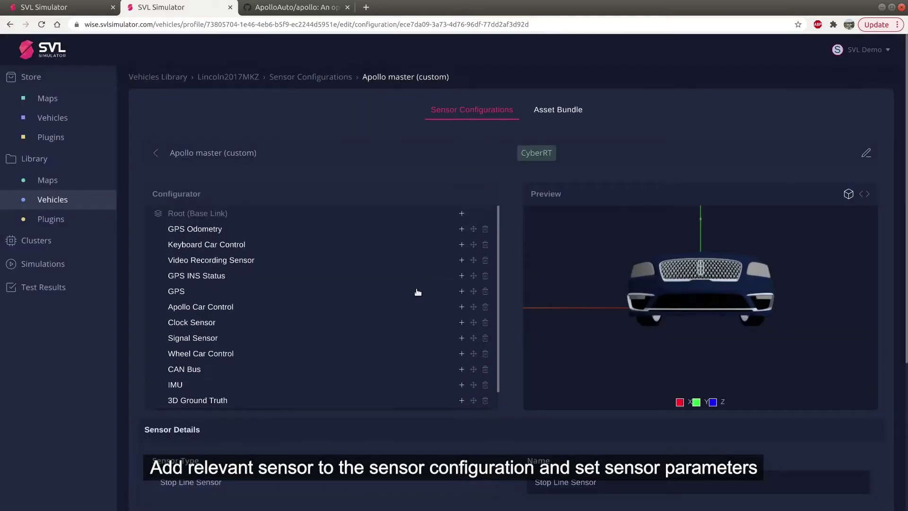
click(462, 215)
text(cu)
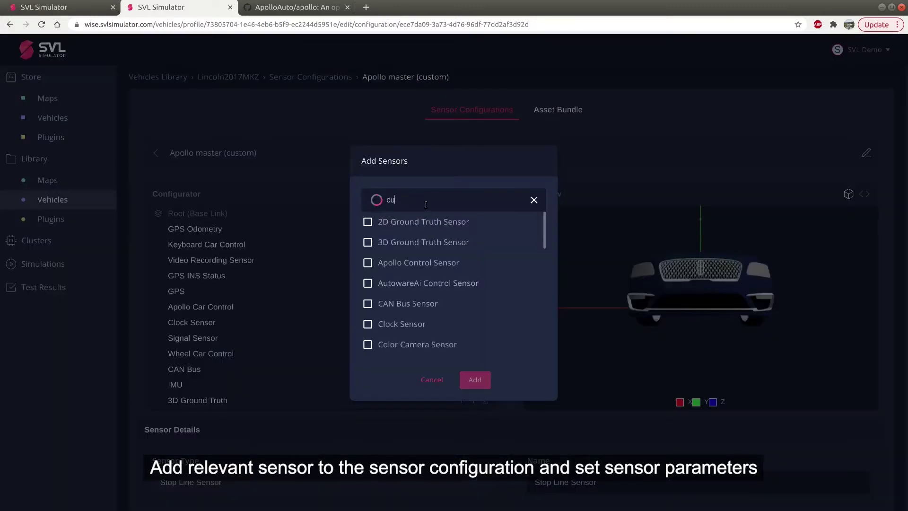
text(stom)
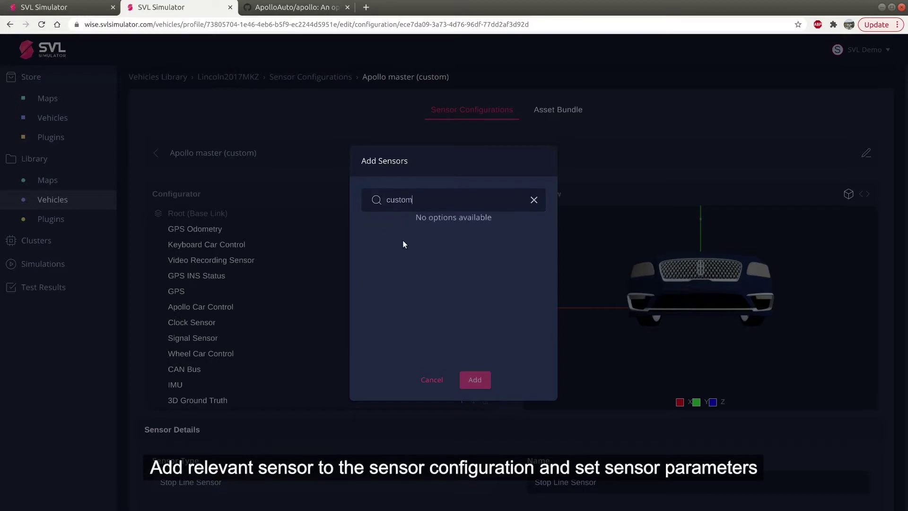
click(433, 381)
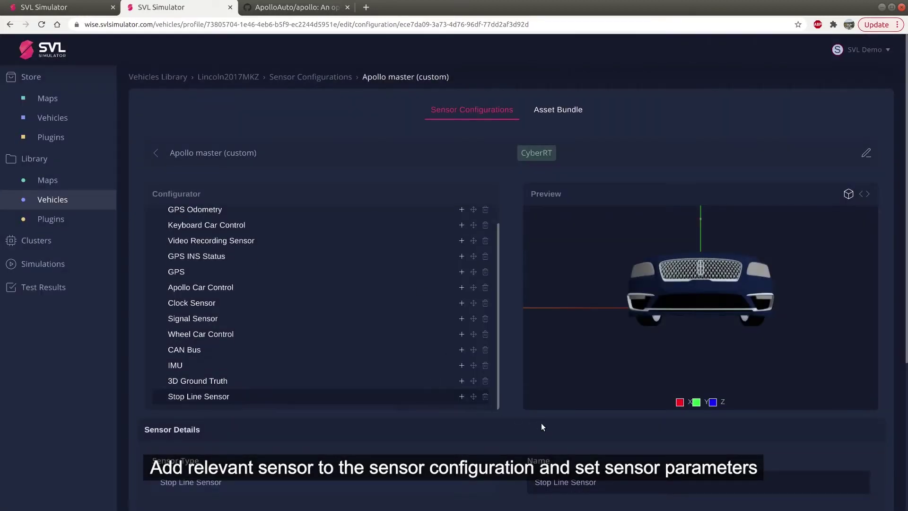
scroll(541, 423, down, 5)
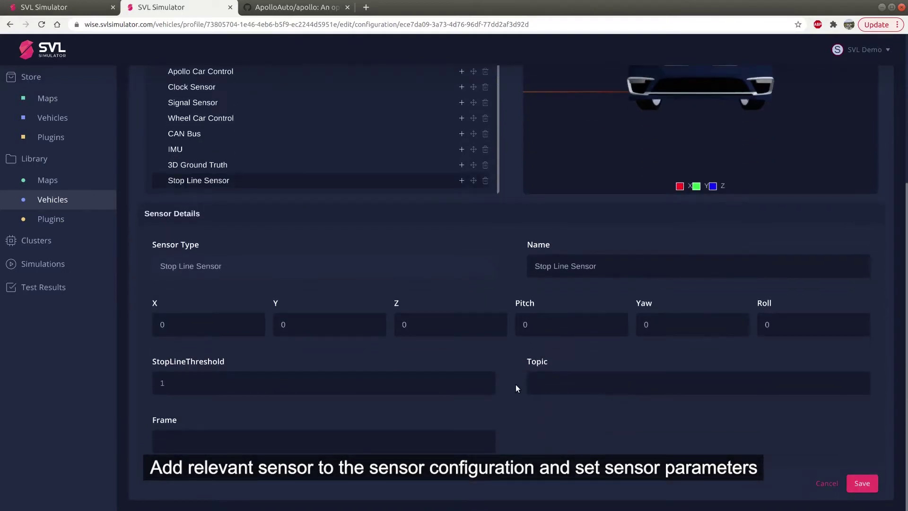
scroll(515, 386, up, 2)
scroll(524, 347, up, 1)
scroll(520, 331, up, 1)
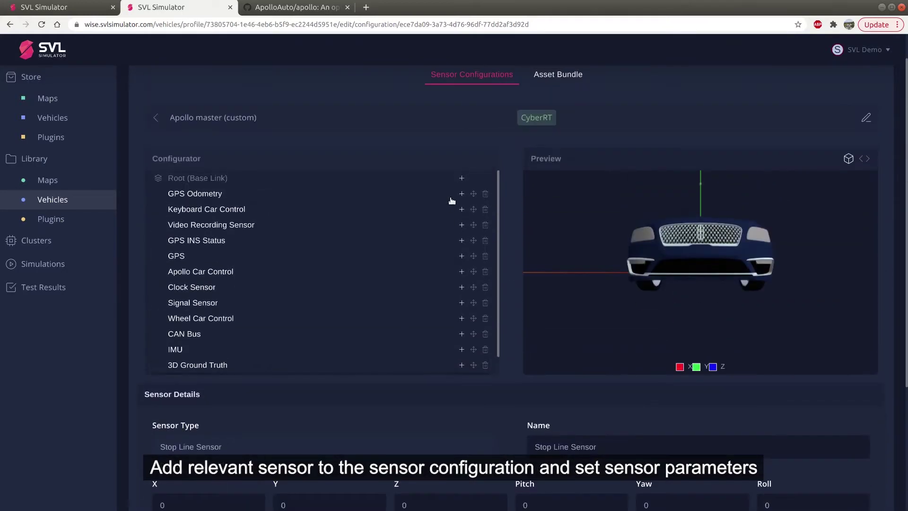
click(461, 178)
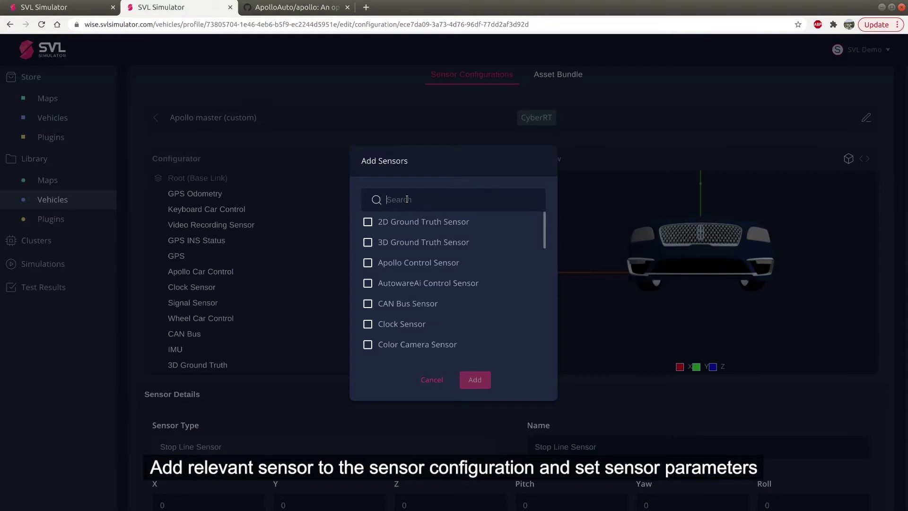
text(comfort)
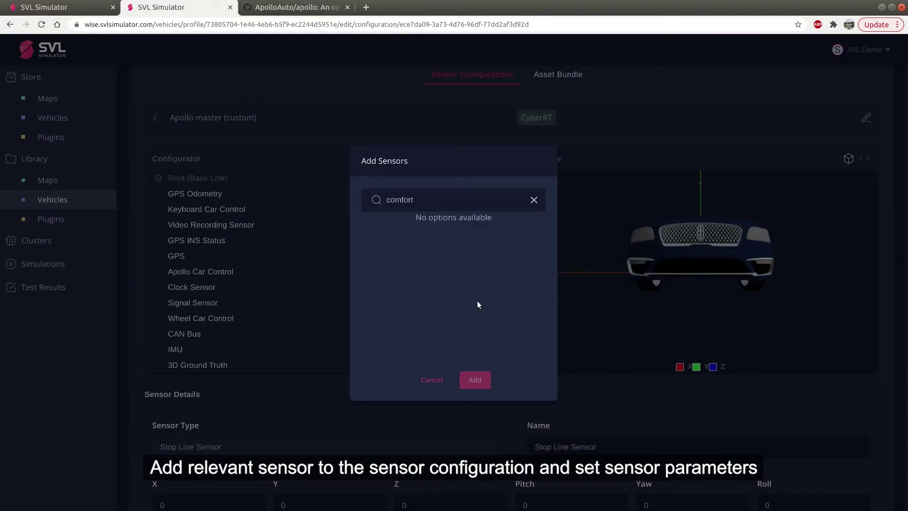
click(440, 379)
scroll(624, 403, down, 5)
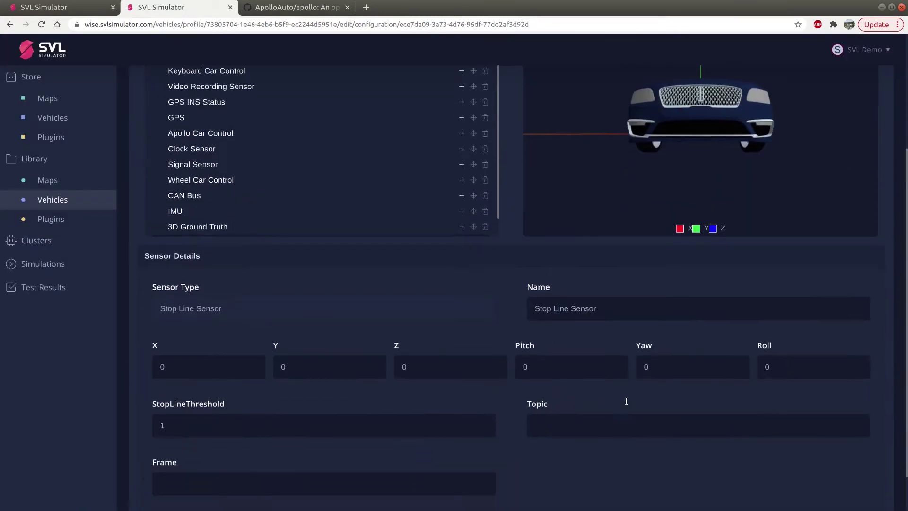
Save the configuration and add the Comfort Sensor plugin from the Plugins Store to the library
click(849, 481)
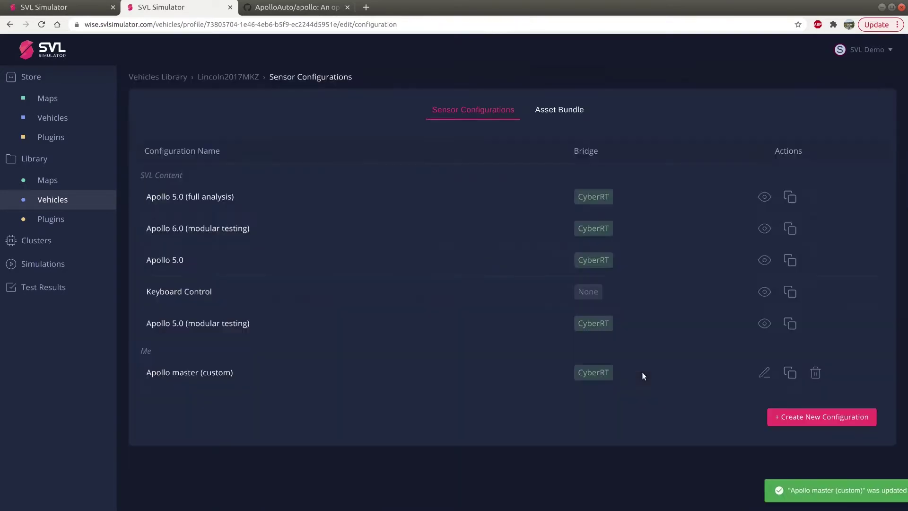
click(77, 137)
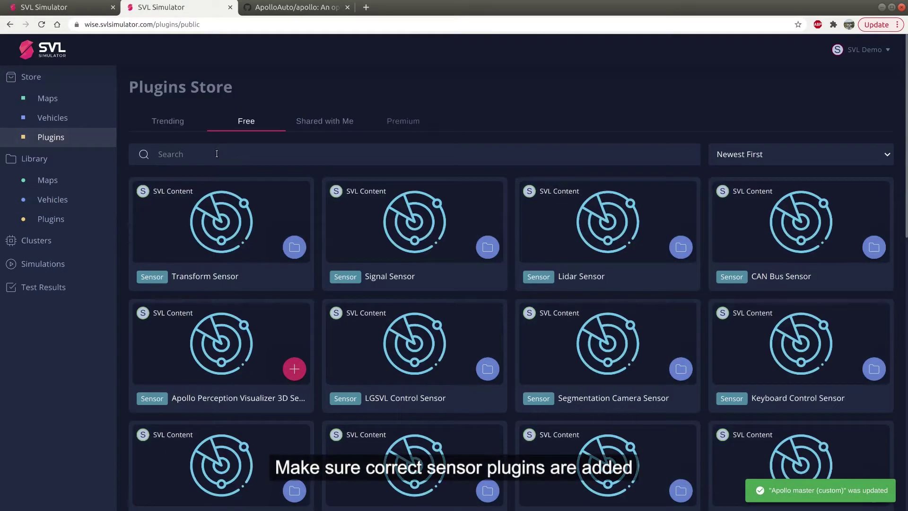
click(216, 154)
text(comfort)
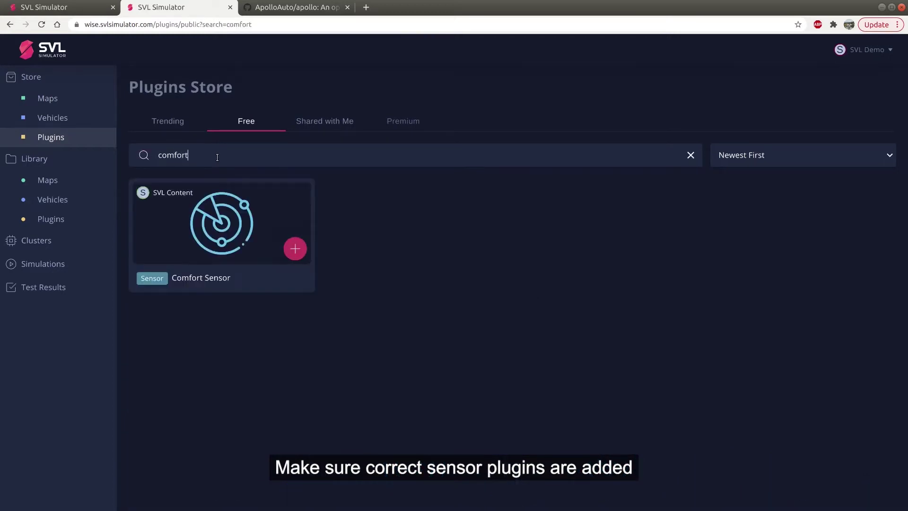
click(295, 249)
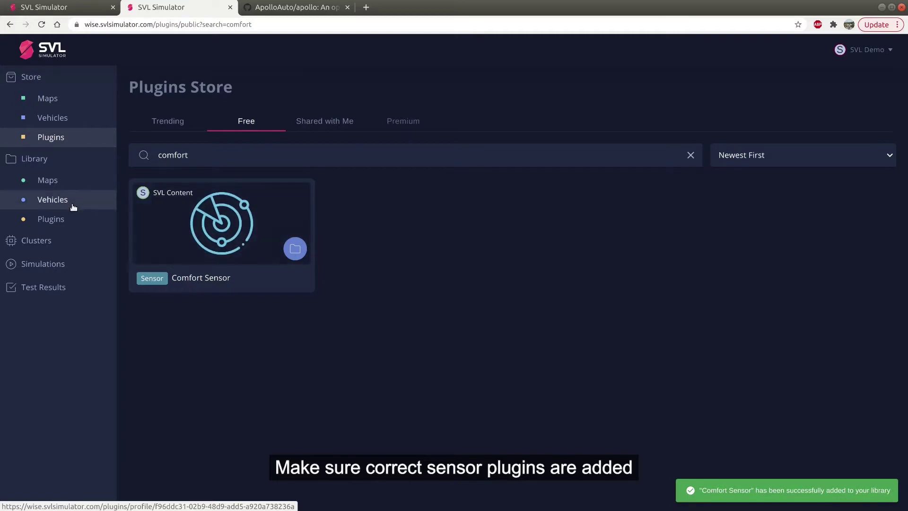
click(73, 207)
Open the vehicle's Apollo master (custom) configuration and add a Comfort Sensor to it
click(261, 248)
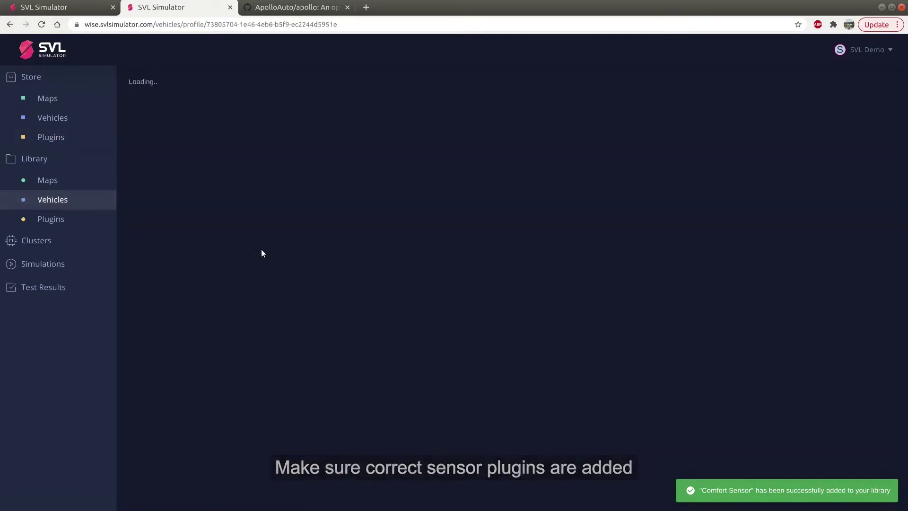
click(644, 425)
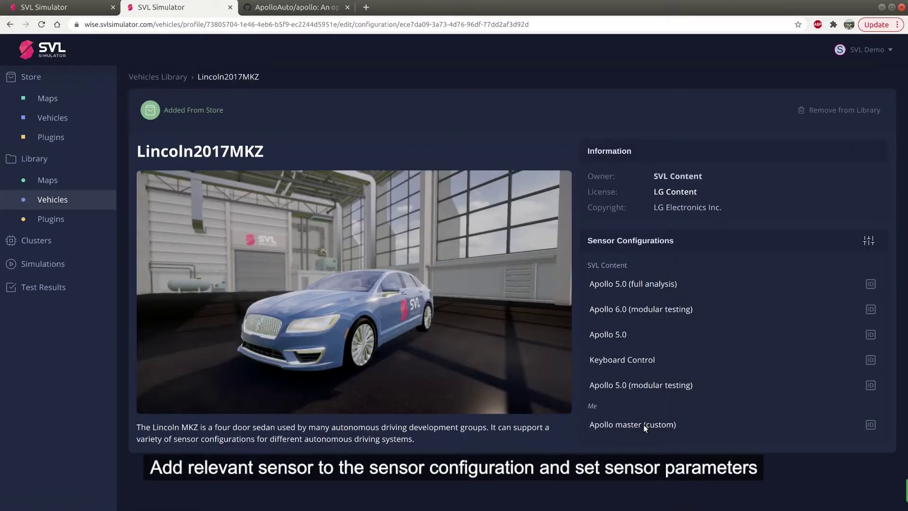
click(462, 214)
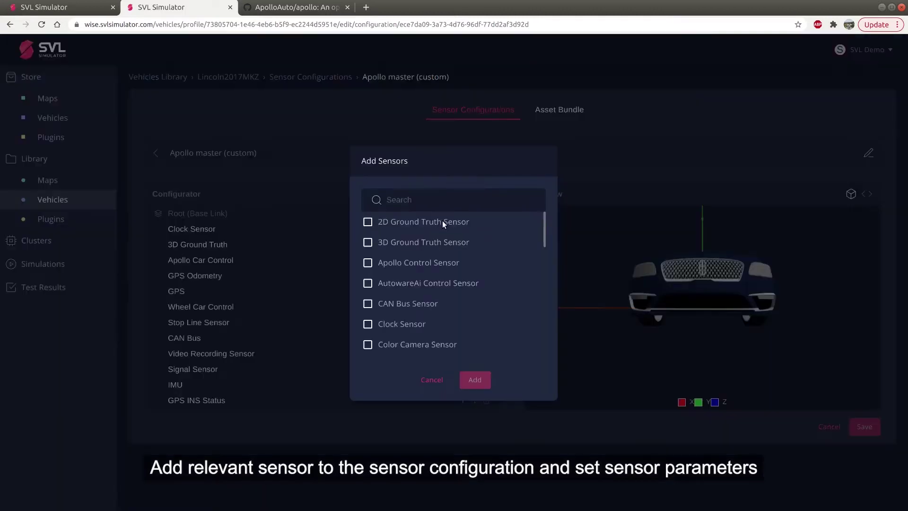
text(co)
text(mfort)
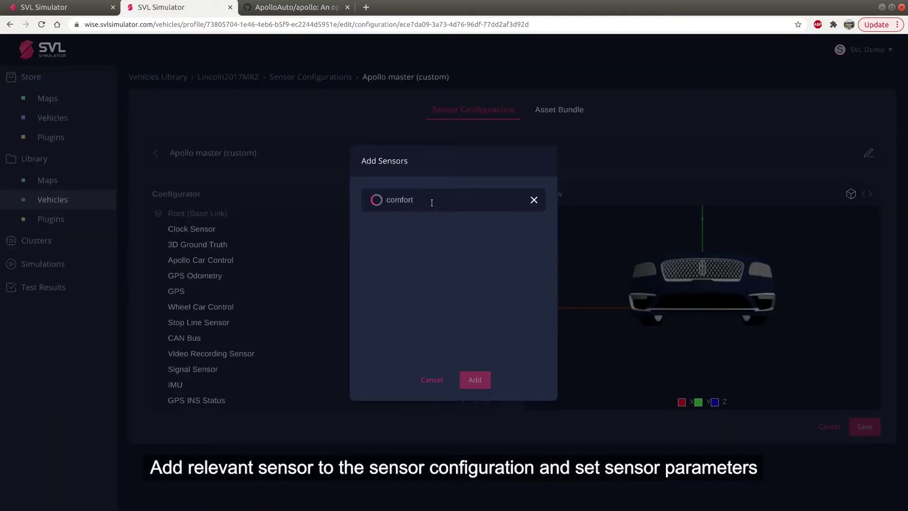
click(368, 223)
click(481, 385)
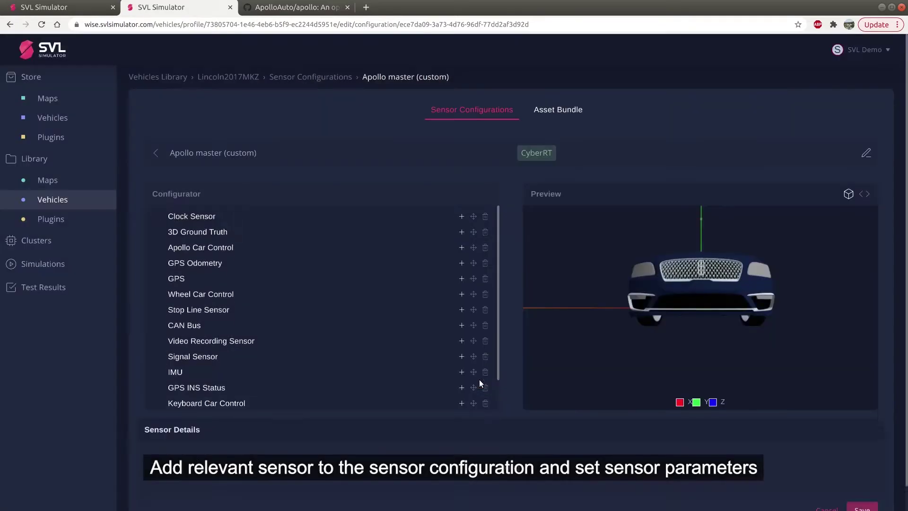
scroll(470, 405, down, 3)
Set the Comfort Sensor's MaxAllowed and tolerance limits to 10 and angular limits to 100
scroll(470, 404, down, 3)
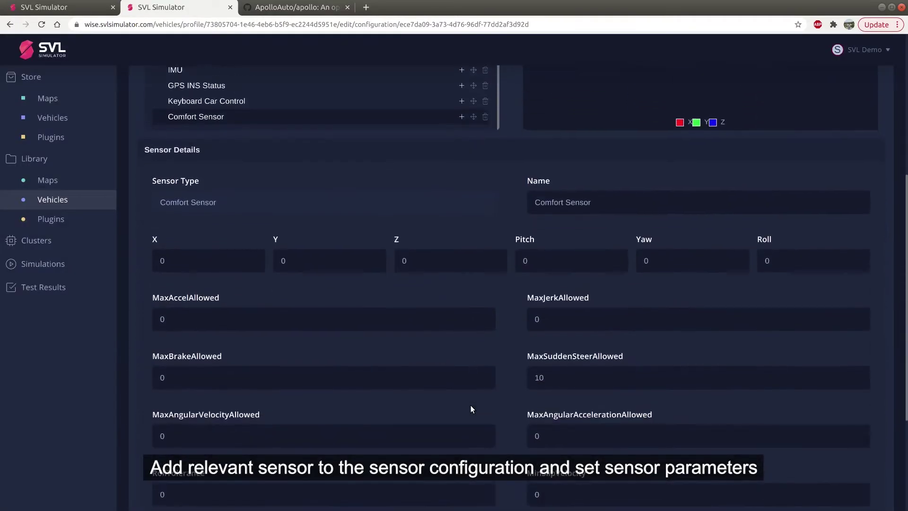
scroll(427, 330, down, 2)
click(183, 246)
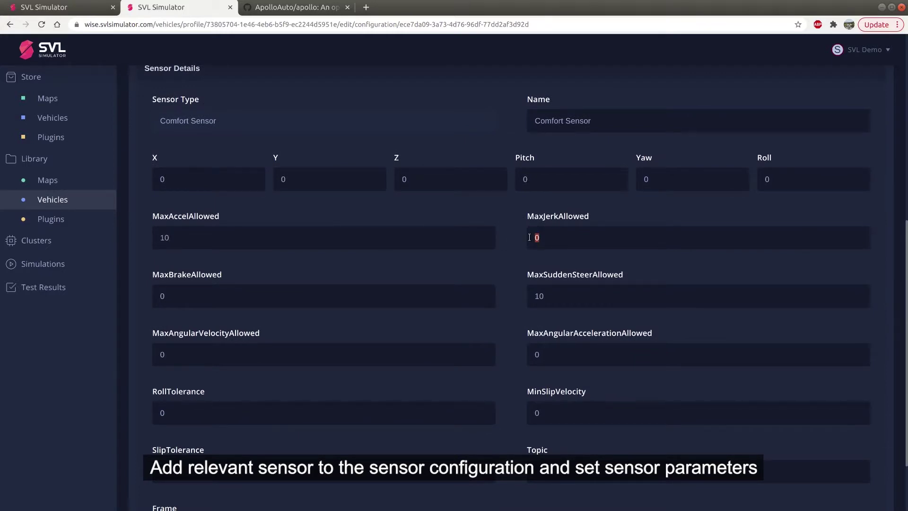
text(10)
drag(165, 293, 151, 295)
click(154, 349)
text(100)
drag(164, 409, 155, 412)
text(10)
text(10)
Save the sensor configuration and go to the Simulations list
scroll(365, 363, down, 2)
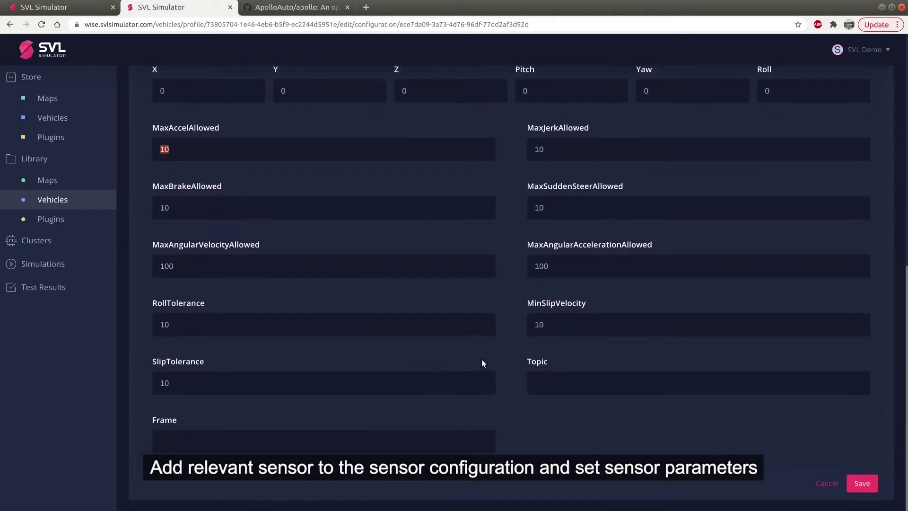
click(861, 483)
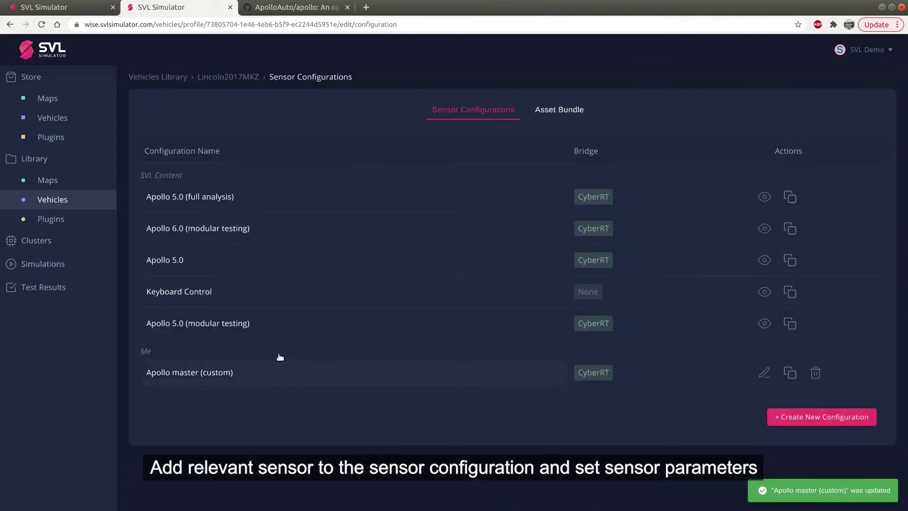
click(53, 266)
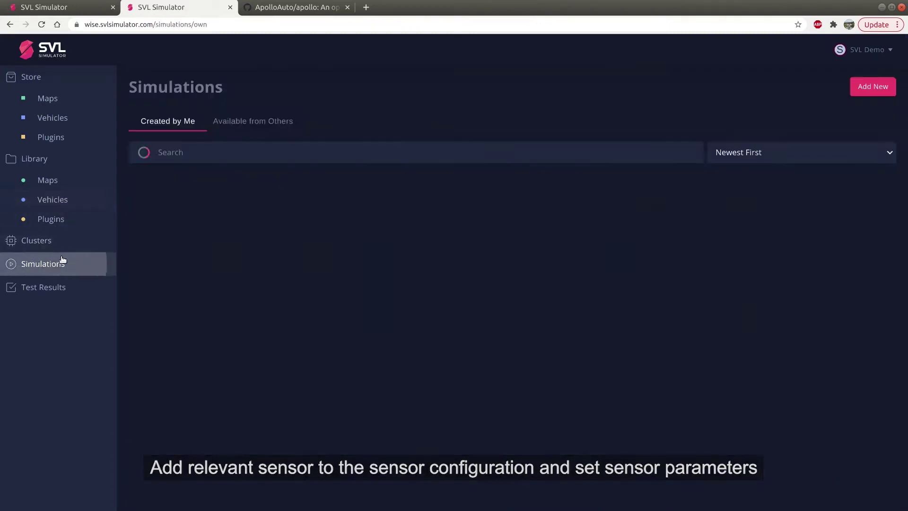
Create simulation 'Apollo Master Modular (Random Traffic)' with description, tags apollo-master and random, cluster linux-demo-machine-2021.1
click(872, 87)
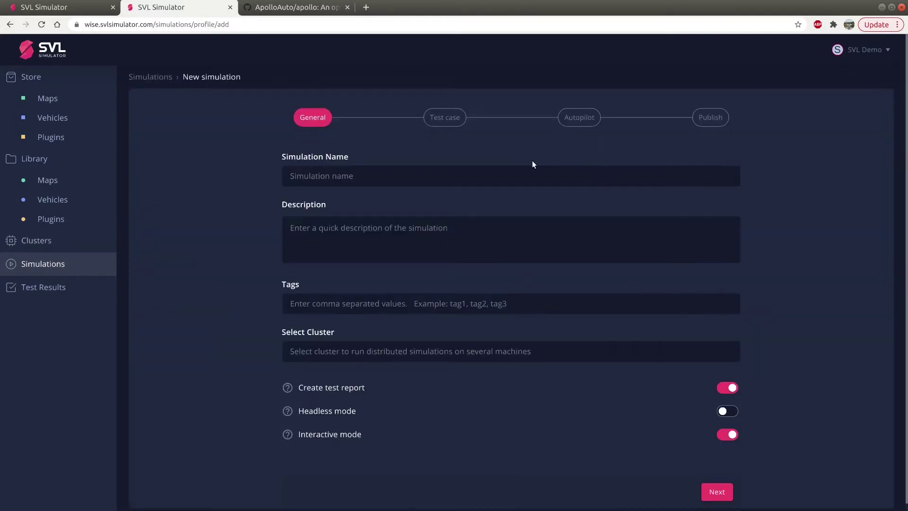
text(Ap)
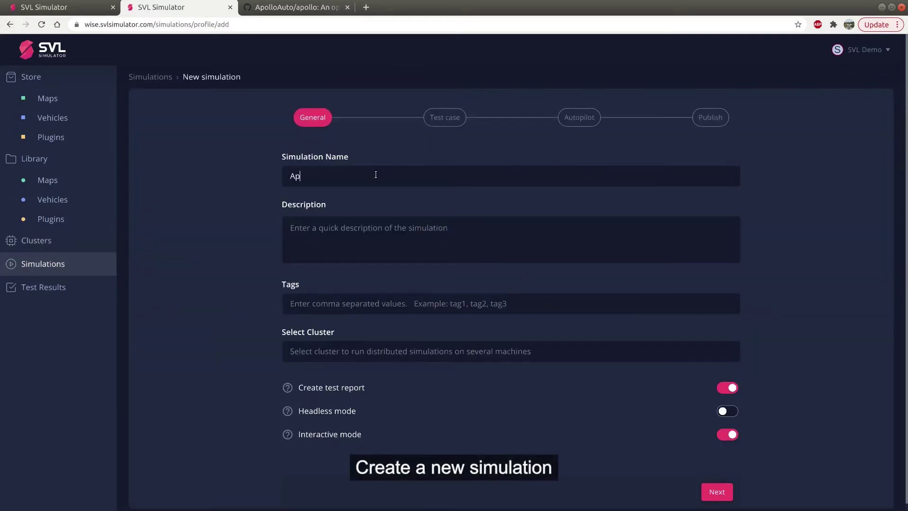
text(ollo Master)
text( Modular)
text( (Rand)
text(om Traffic))
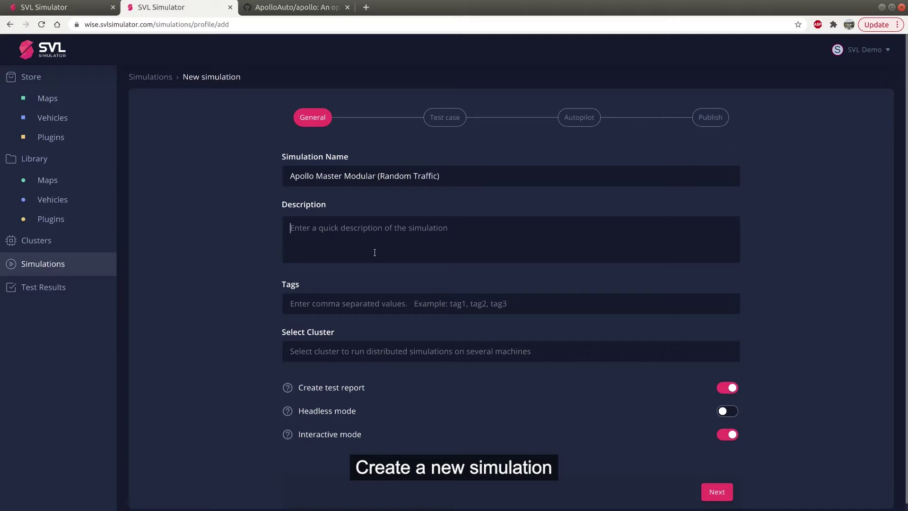
text(Demo s)
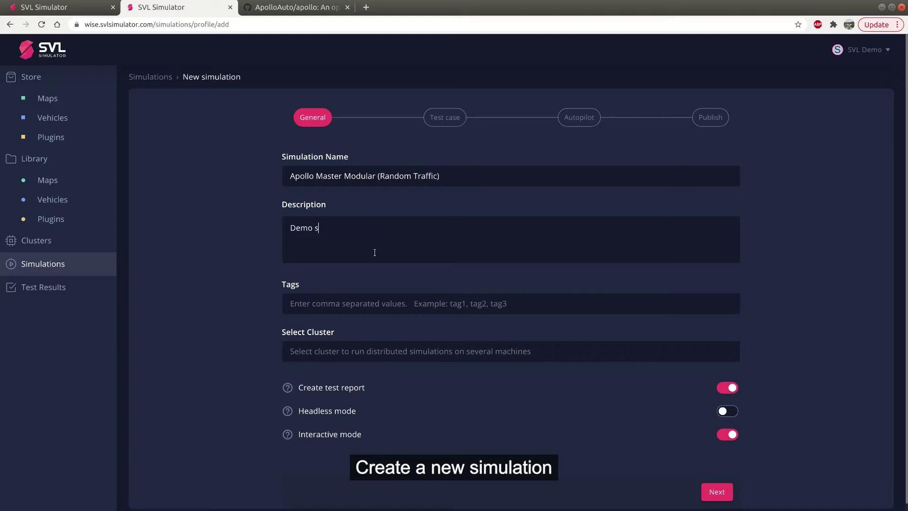
text(imulation )
text(with apoll)
text(o master using )
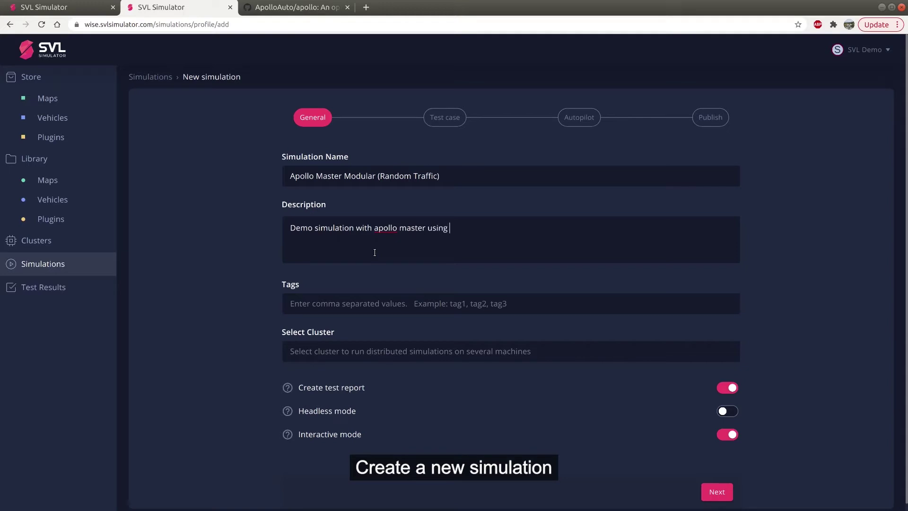
text(custom sensor co)
text(nfiguration )
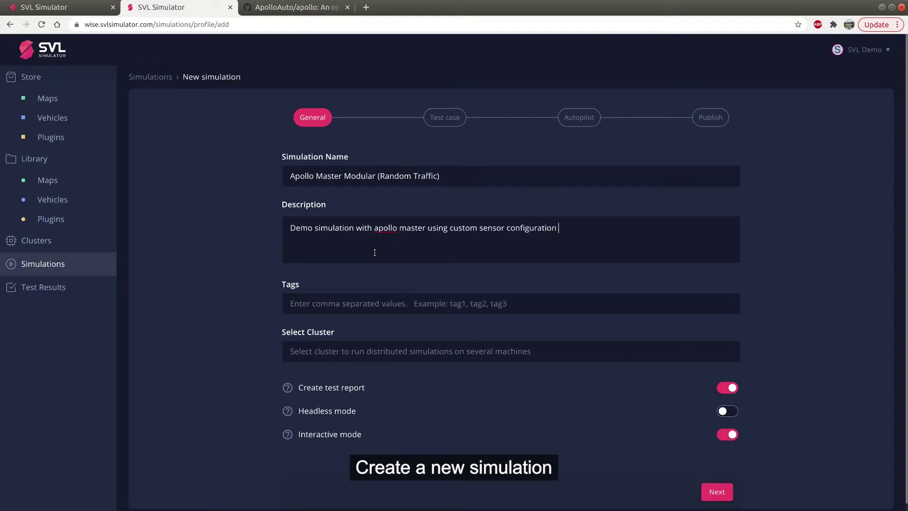
text(and)
text( modular)
text(apol)
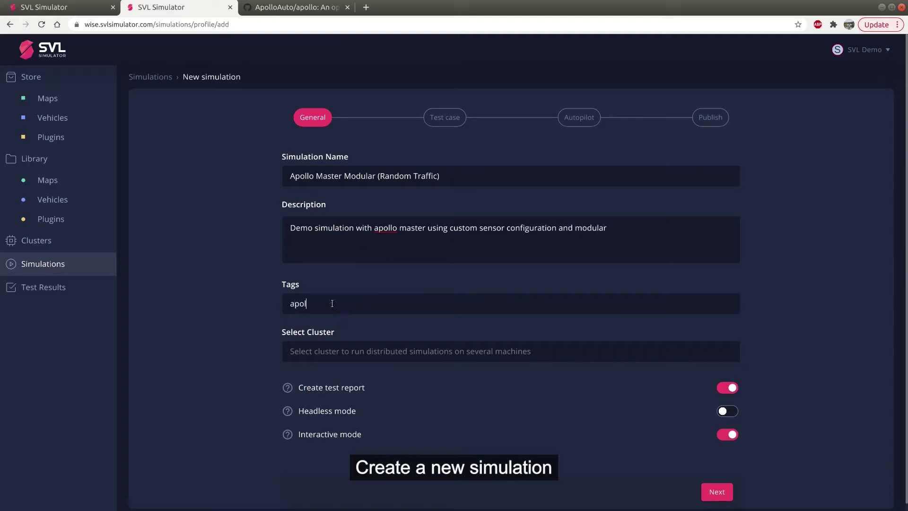
text(lo-master)
key(Return)
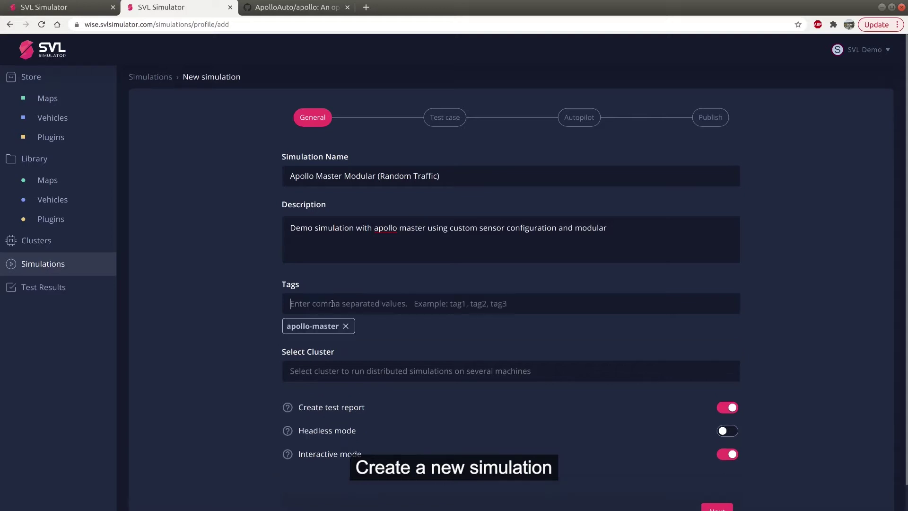
text(random)
key(Return)
click(336, 371)
click(338, 397)
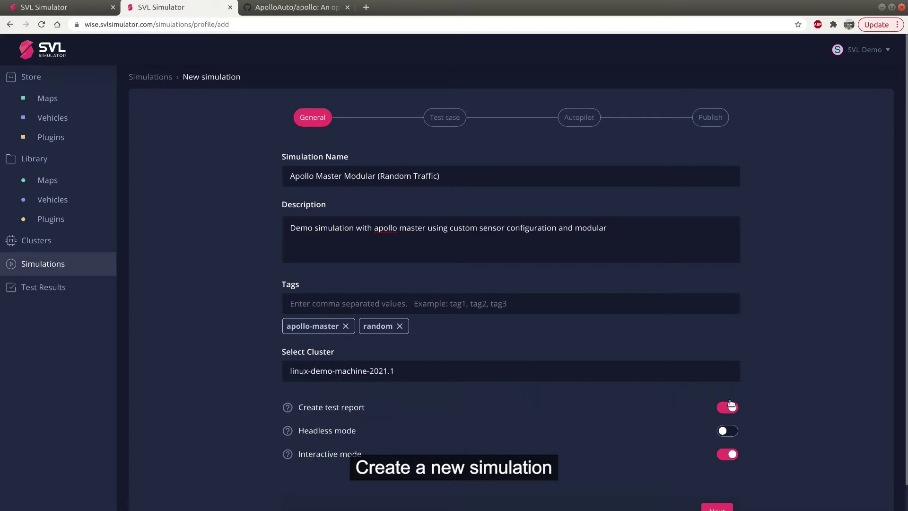
Use the Random Traffic template on BorregasAve with Lincoln2017MKZ and Apollo master (custom) sensors
click(716, 507)
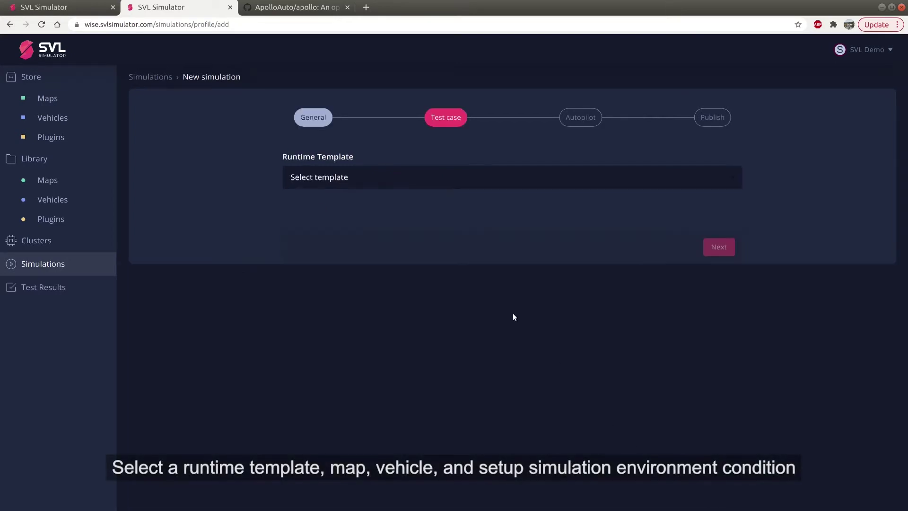
click(457, 180)
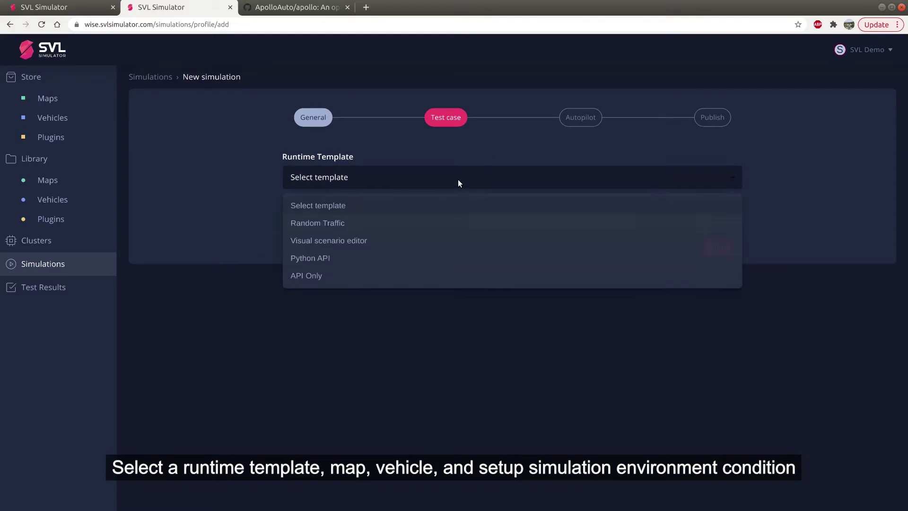
click(399, 226)
click(357, 234)
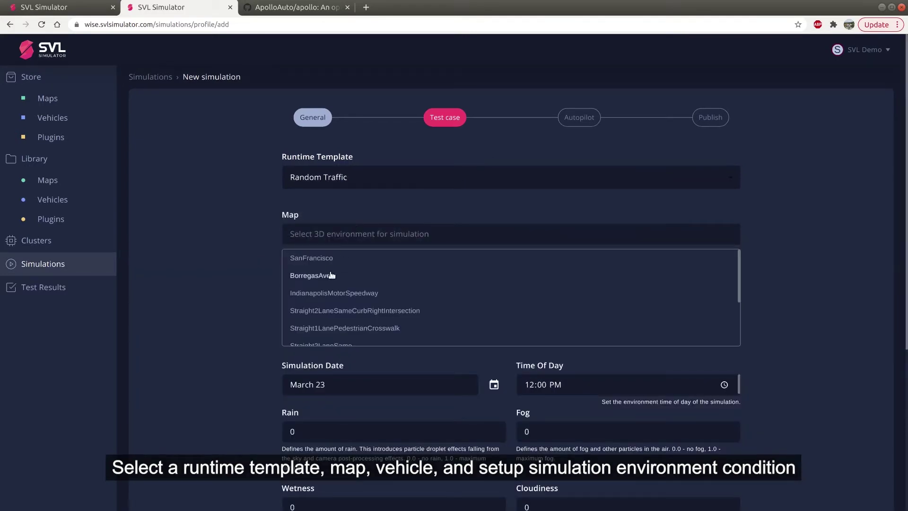
click(331, 275)
click(347, 282)
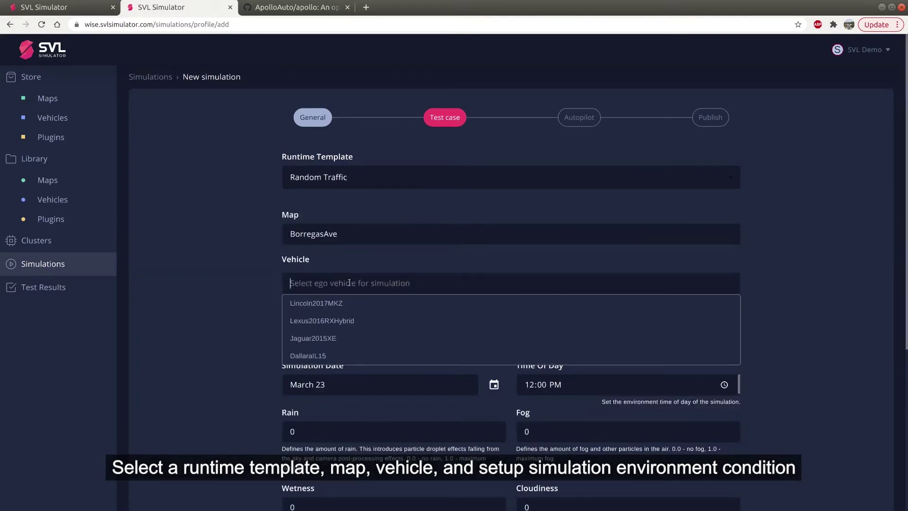
click(344, 305)
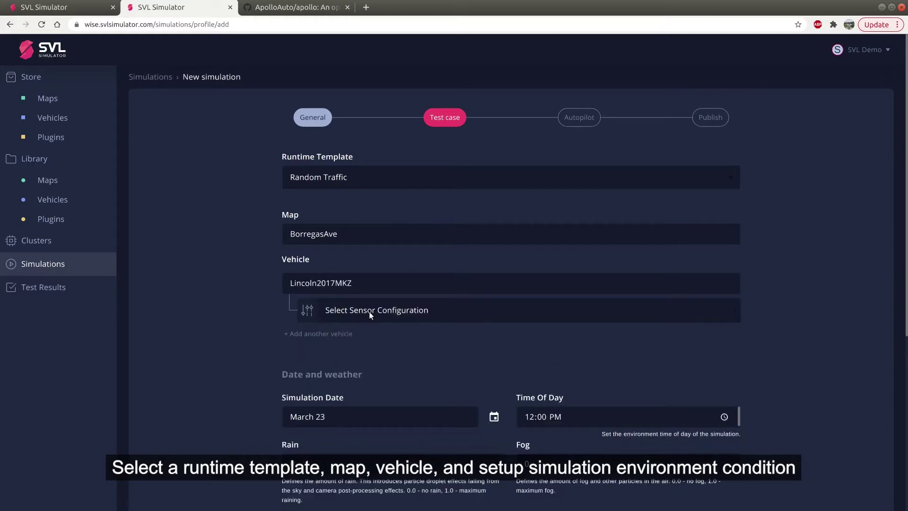
click(370, 312)
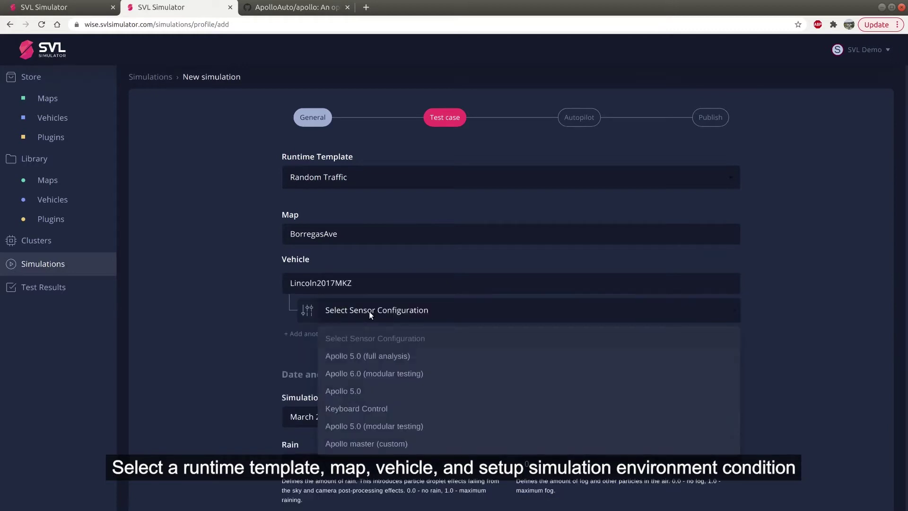
click(377, 443)
Set time 05:00 PM, rain and wetness 0.1, and enable random pedestrians
scroll(397, 380, down, 2)
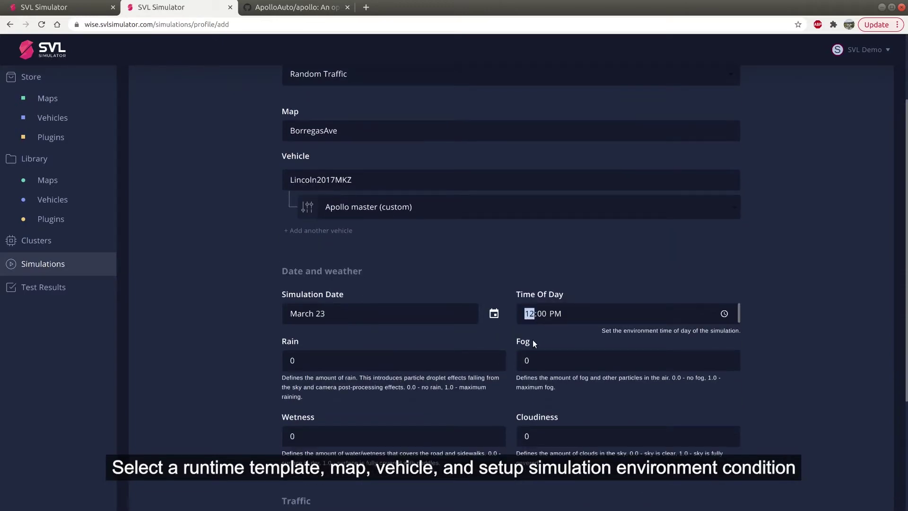
text(5)
scroll(532, 433, down, 2)
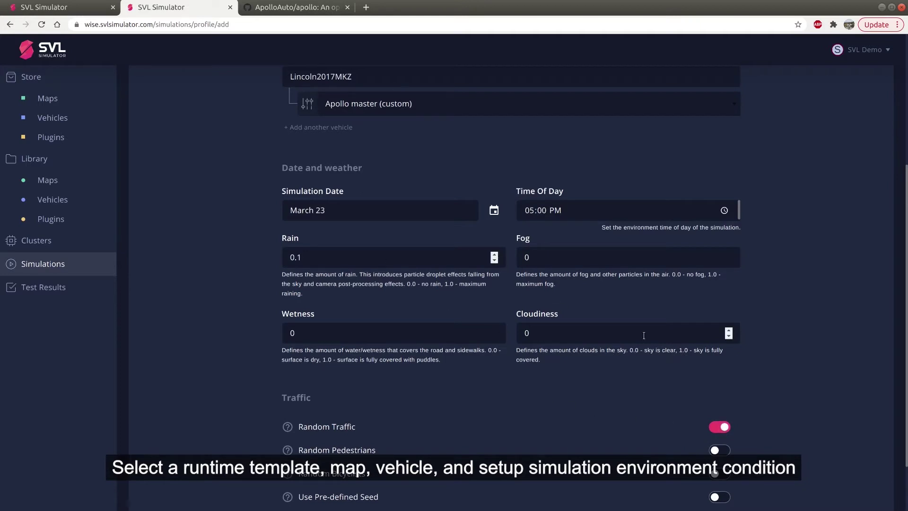
scroll(548, 404, down, 2)
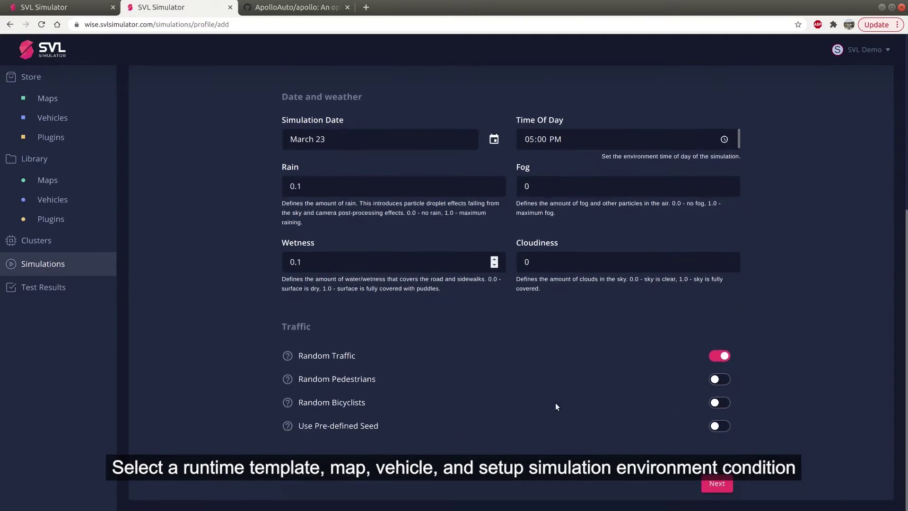
click(719, 379)
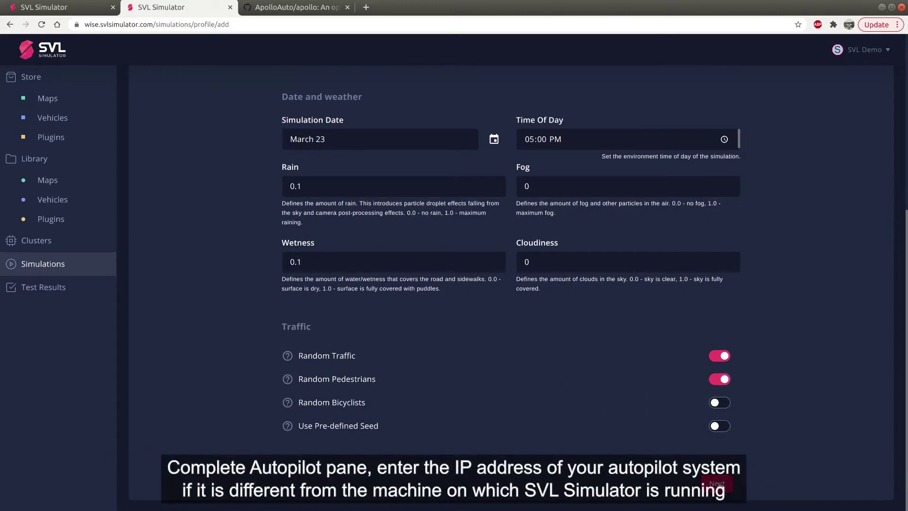
click(717, 484)
Choose Apollo 6.0 as the autopilot with bridge 10.0.0.61:9090
click(445, 199)
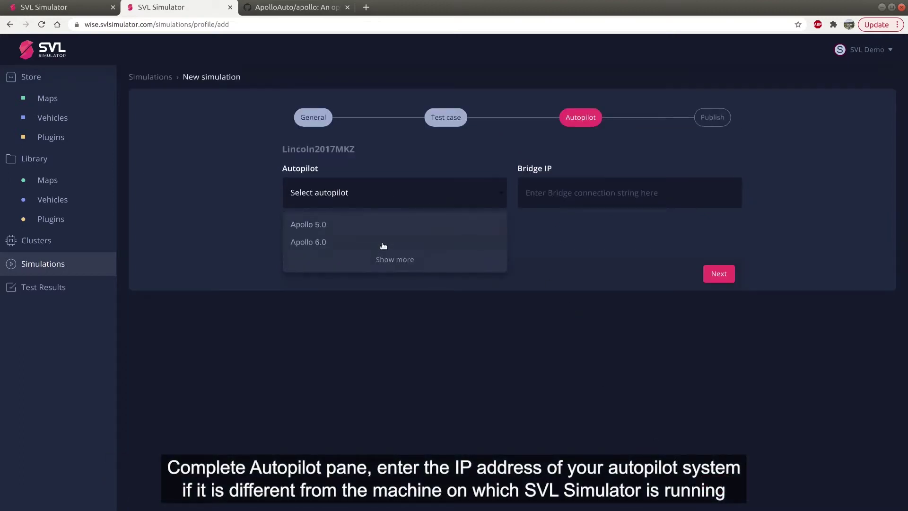
click(401, 267)
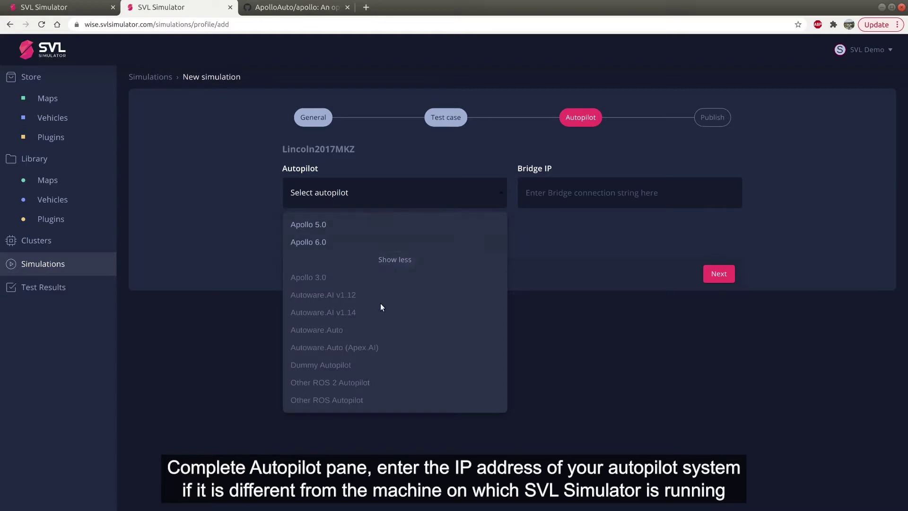
click(328, 241)
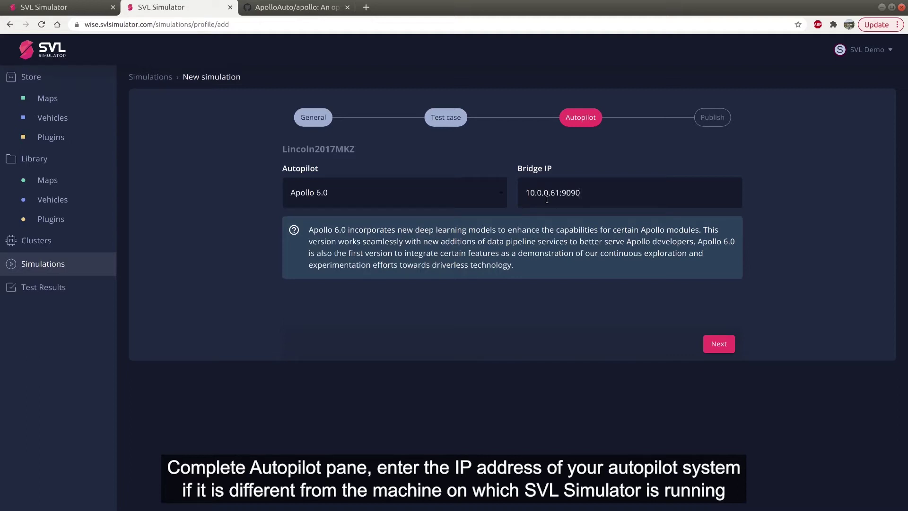
click(719, 344)
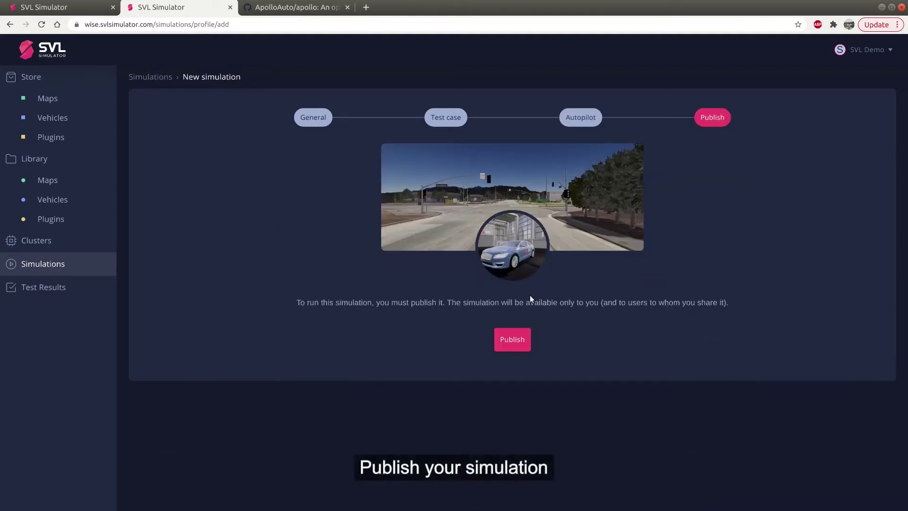
Publish the Apollo Master Modular (Random Traffic) simulation and look over its profile page settings
click(516, 349)
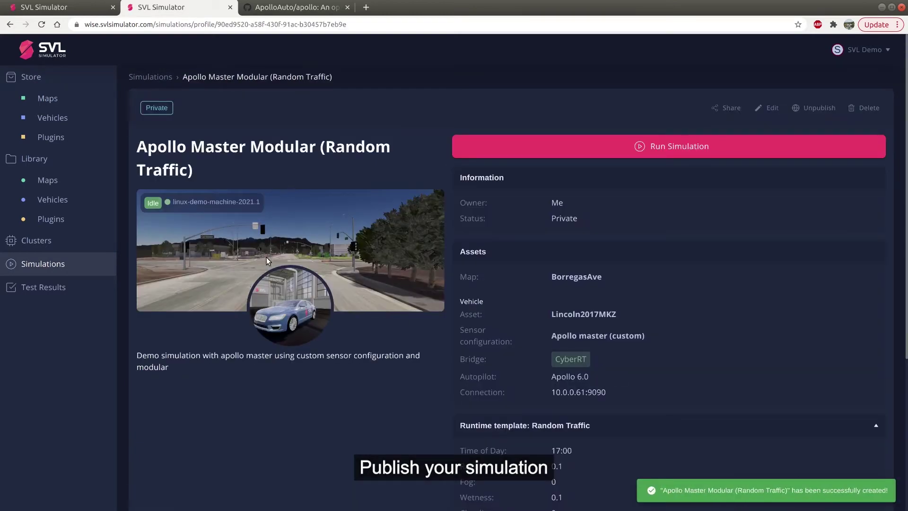
scroll(267, 258, down, 5)
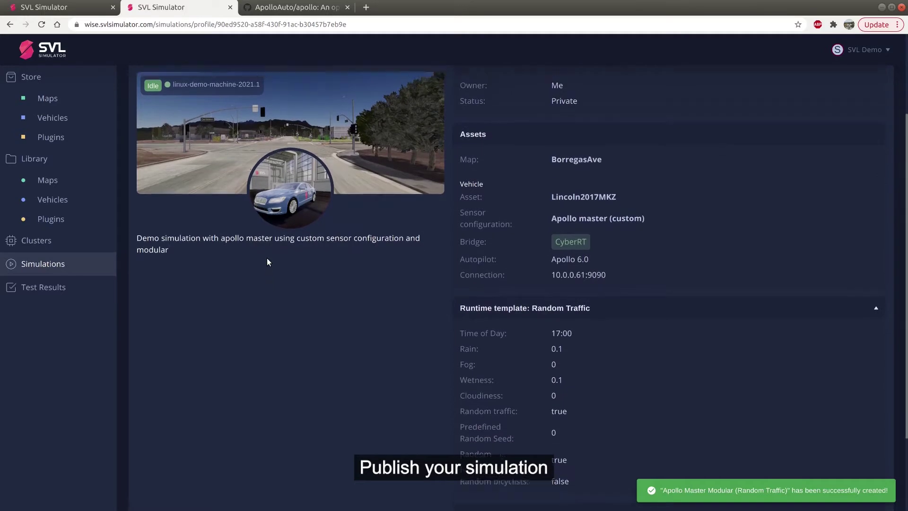
scroll(267, 262, up, 5)
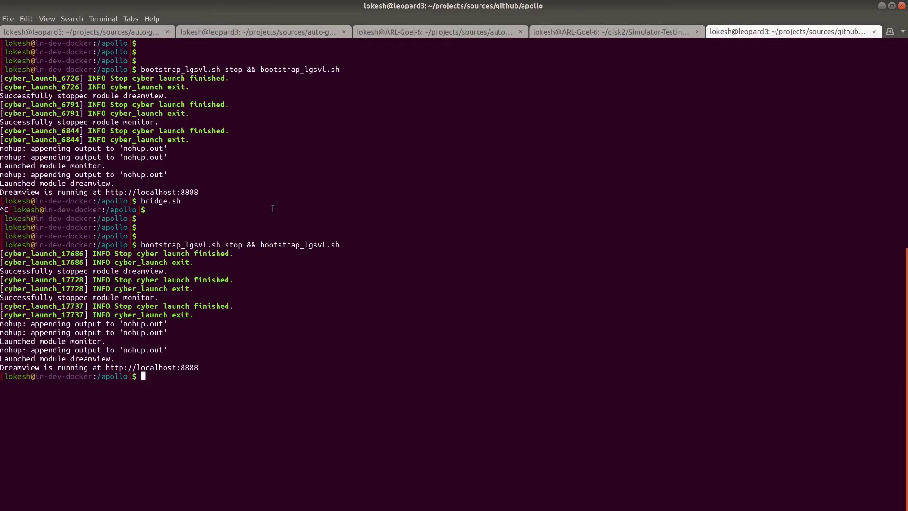
Rerun 'bootstrap_lgsvl.sh stop && bootstrap_lgsvl.sh' to restart Dreamview, then clear the terminal
key(Up)
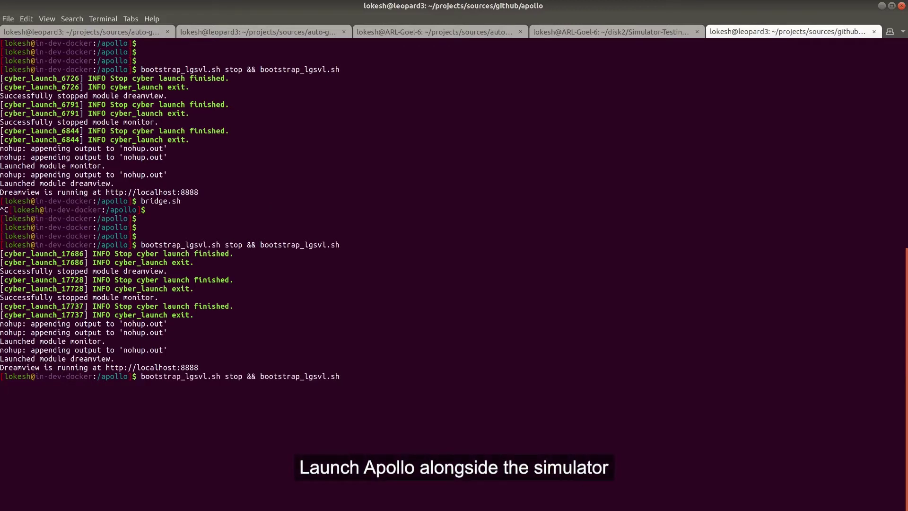
key(Return)
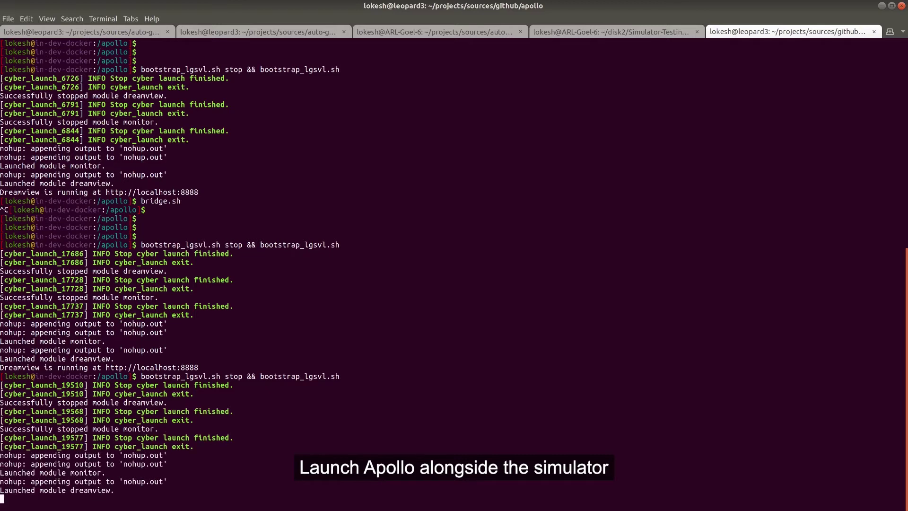
key(Return)
key(Return)
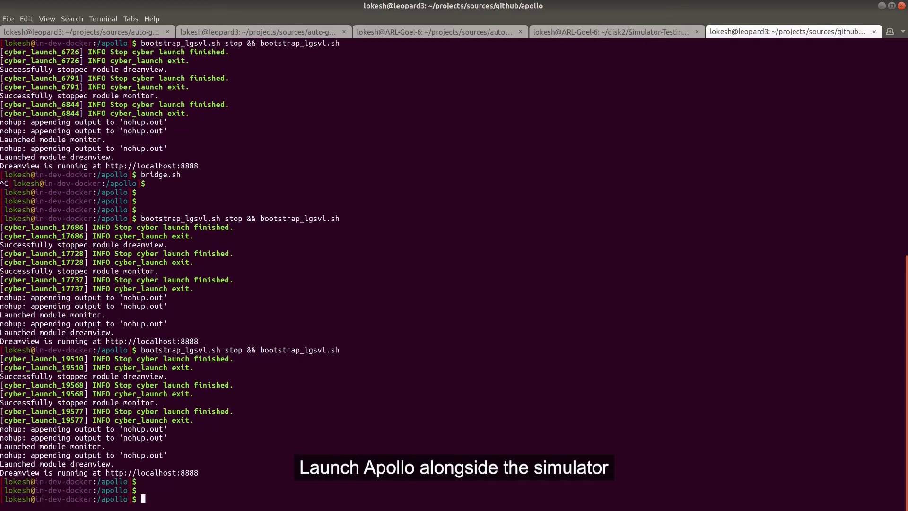
key(Return)
key(ctrl+l)
text(bridge.sh)
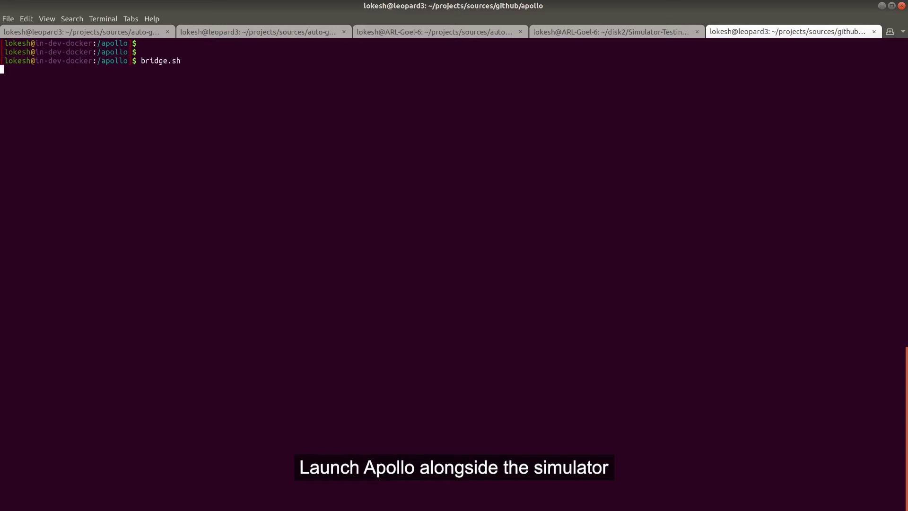
Open Dreamview at 10.0.0.61:8888 in a new Chrome tab
click(120, 141)
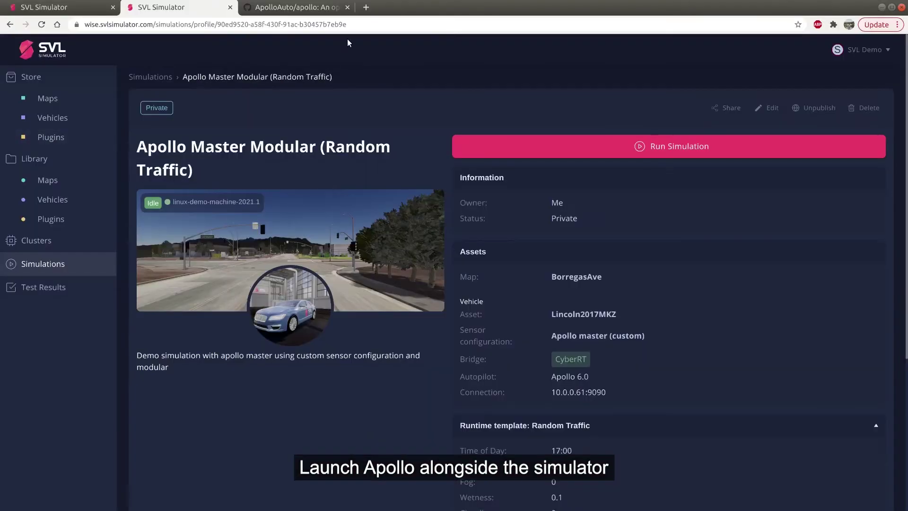
click(365, 7)
text(10.0.)
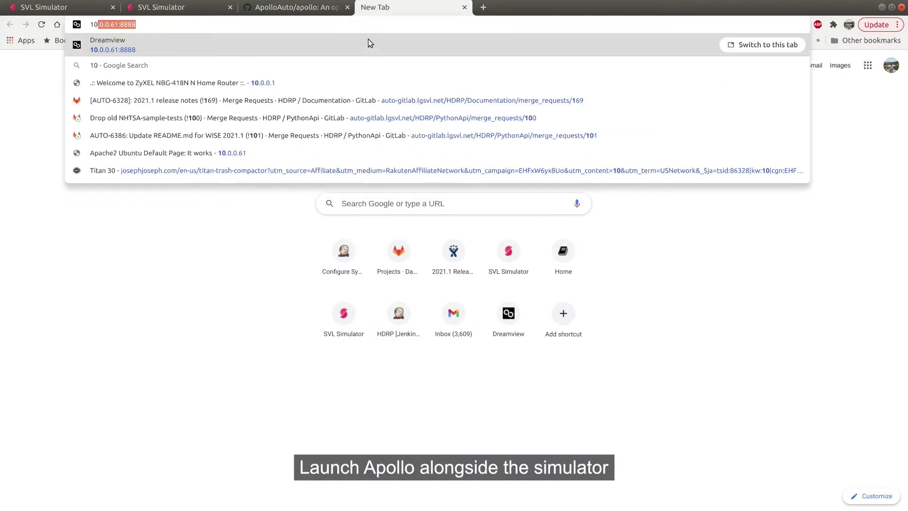
click(368, 40)
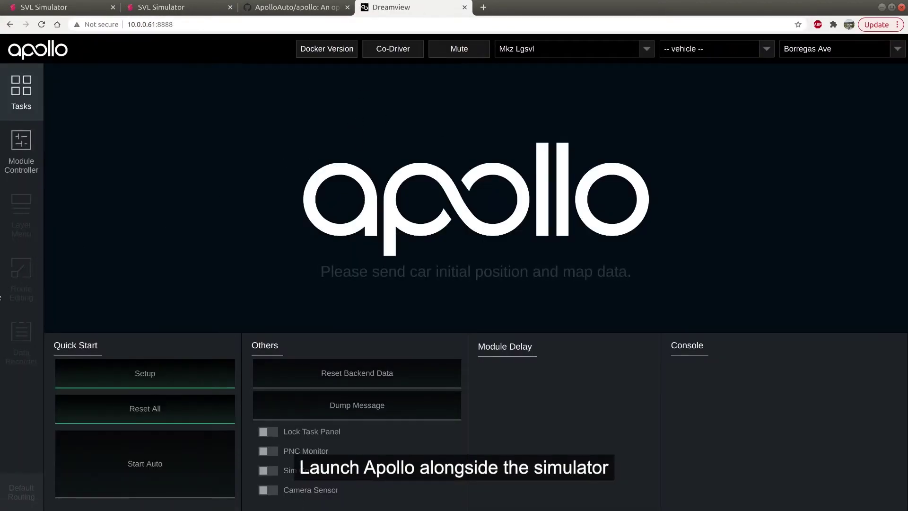
Set the SVL Simulator window to stay Always on Top
click(15, 295)
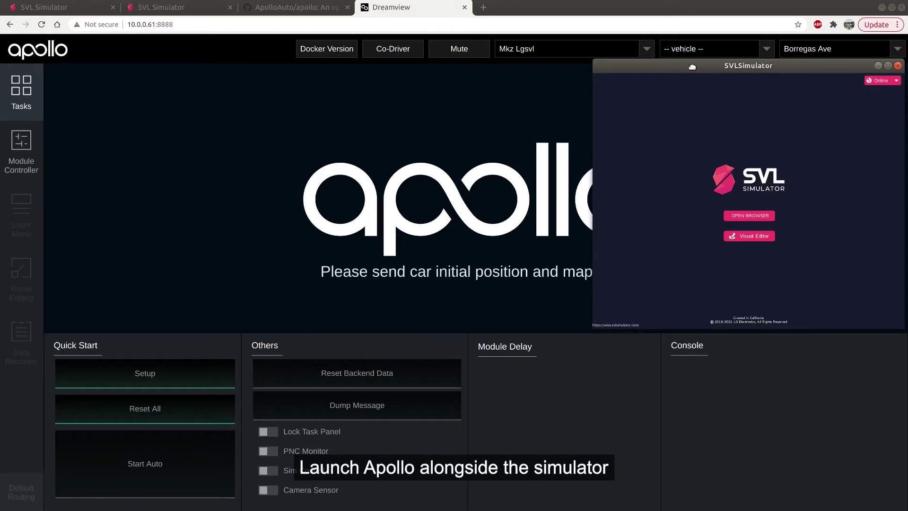
drag(692, 66, 696, 69)
right_click(734, 66)
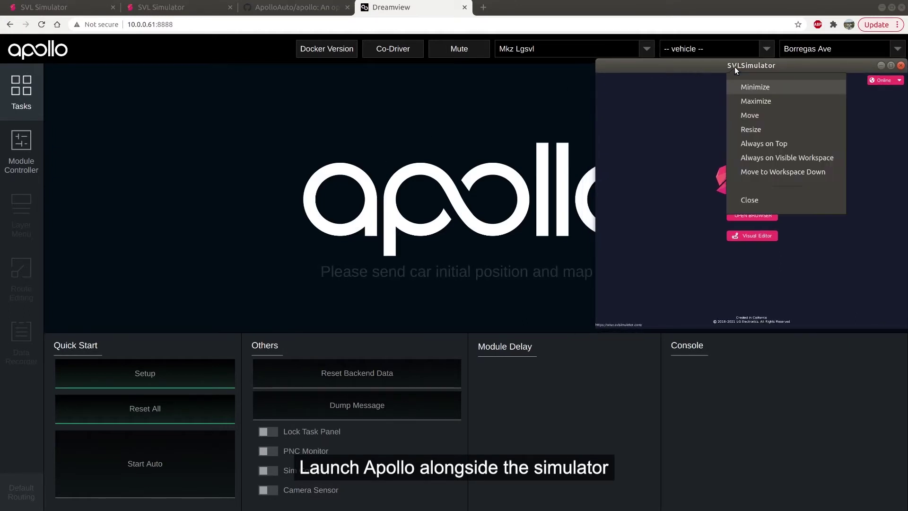
click(742, 143)
Select the Lincoln2017MKZ LGSVL vehicle and keep the Borregas Ave map in Dreamview
click(765, 47)
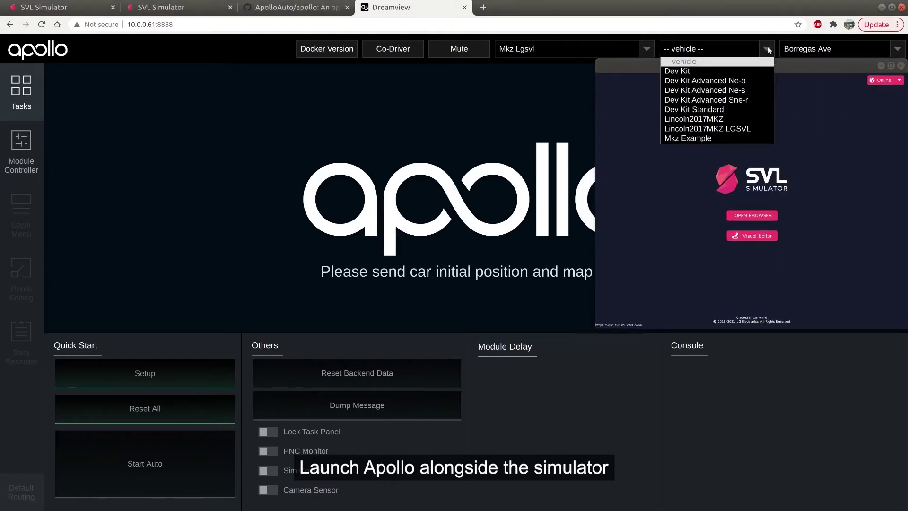
click(731, 127)
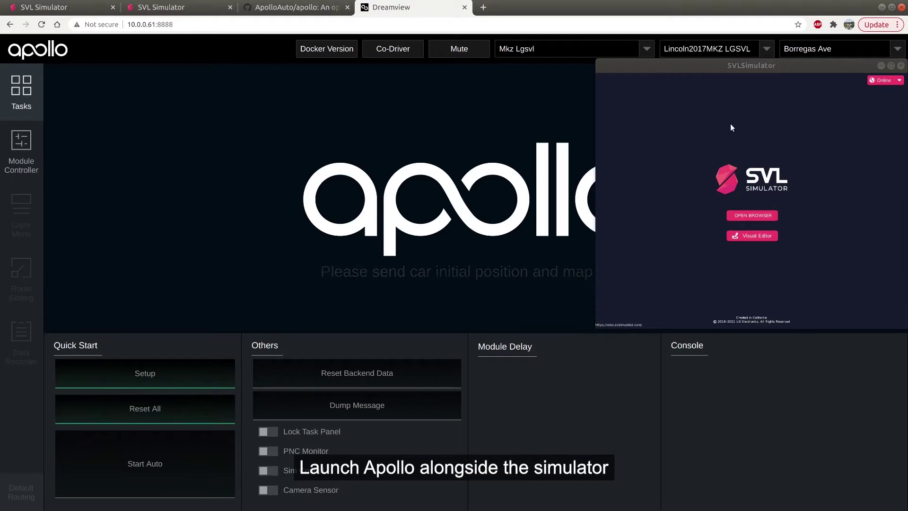
click(828, 48)
click(821, 69)
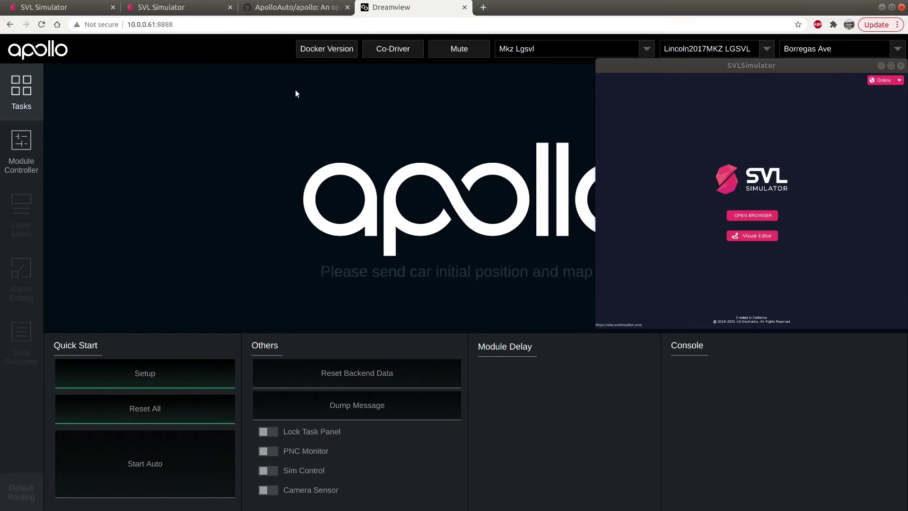
click(166, 7)
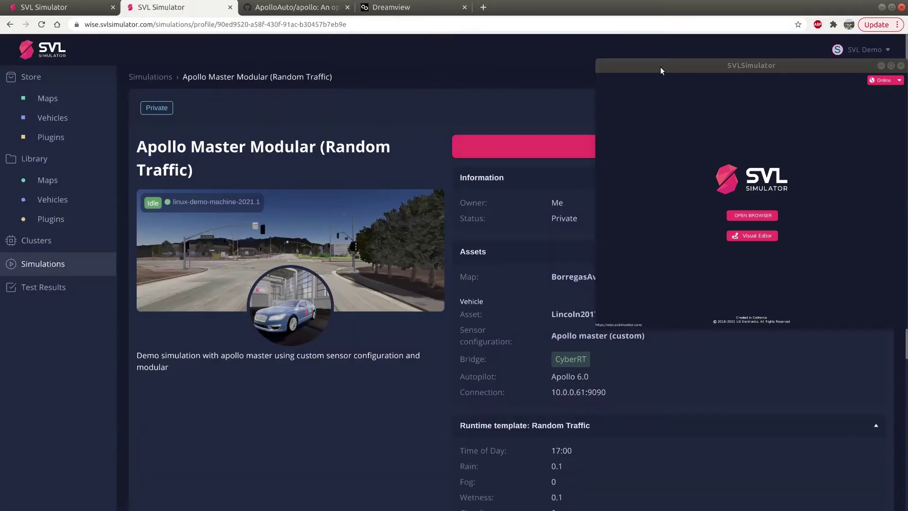
Run the Apollo Master Modular simulation, with the simulator window moved to the upper right
drag(660, 66, 193, 68)
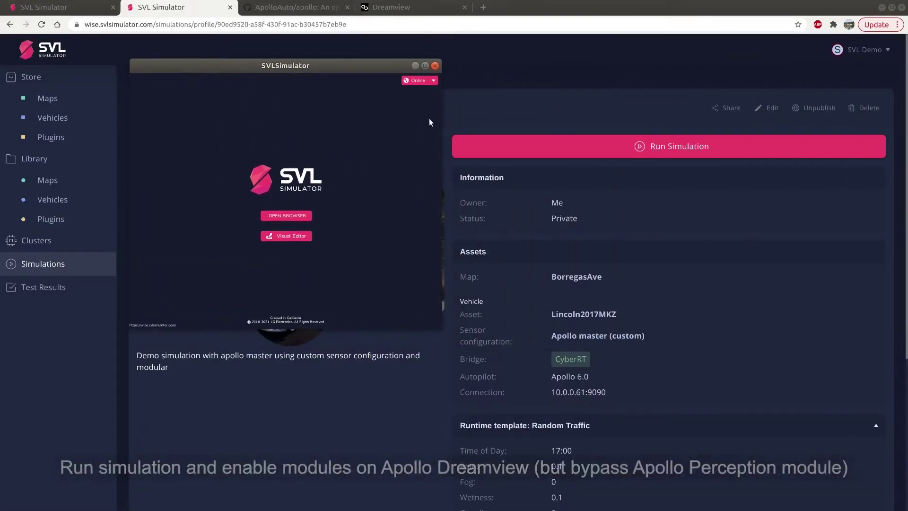
click(672, 146)
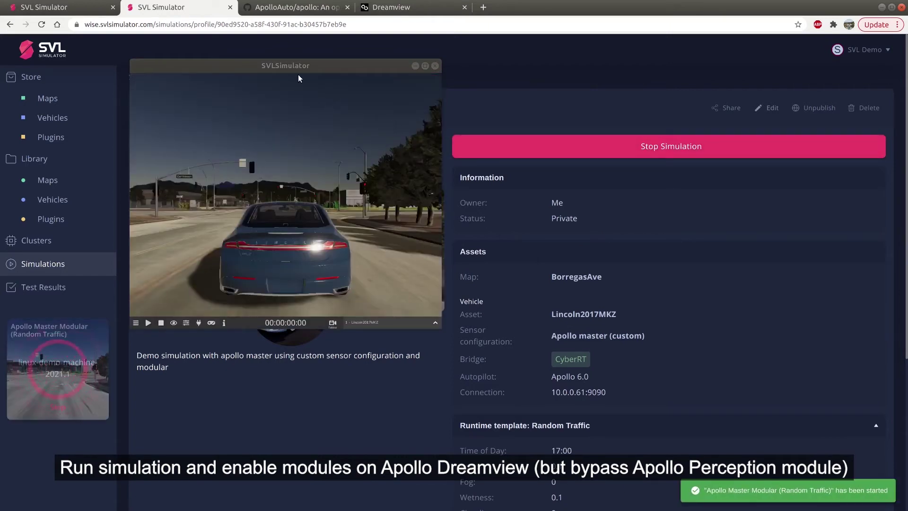
mouse_move(294, 67)
mouse_down()
mouse_move(775, 44)
mouse_move(754, 44)
mouse_up()
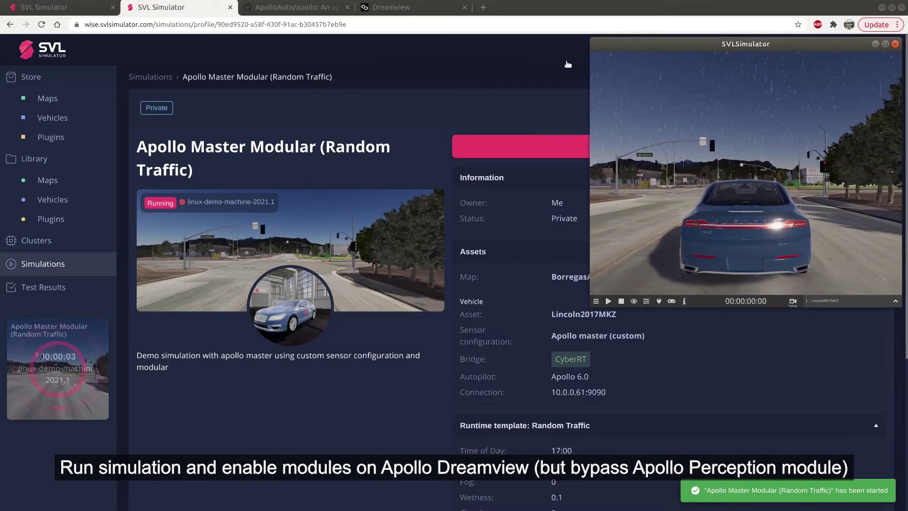
click(384, 8)
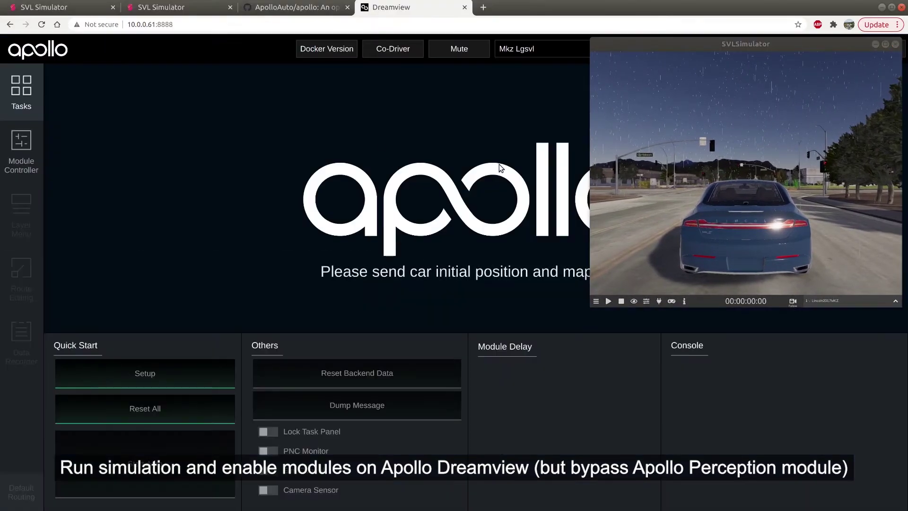
Unpause the simulation and enable the Planning, Transform, Prediction, Routing and Localization modules
click(608, 300)
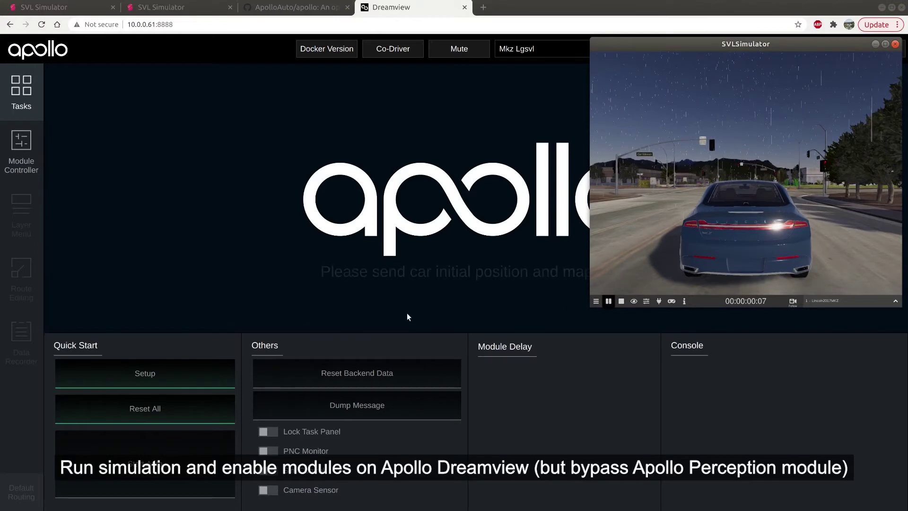
click(21, 151)
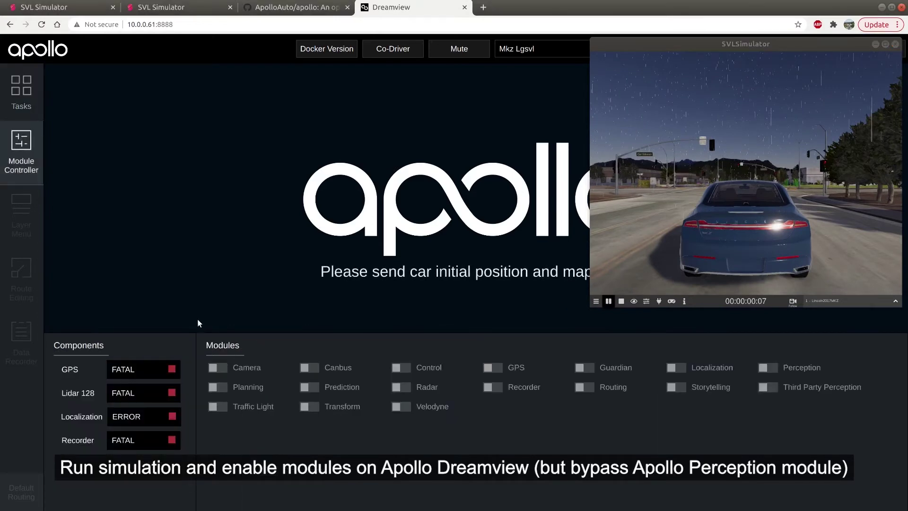
click(222, 391)
click(312, 406)
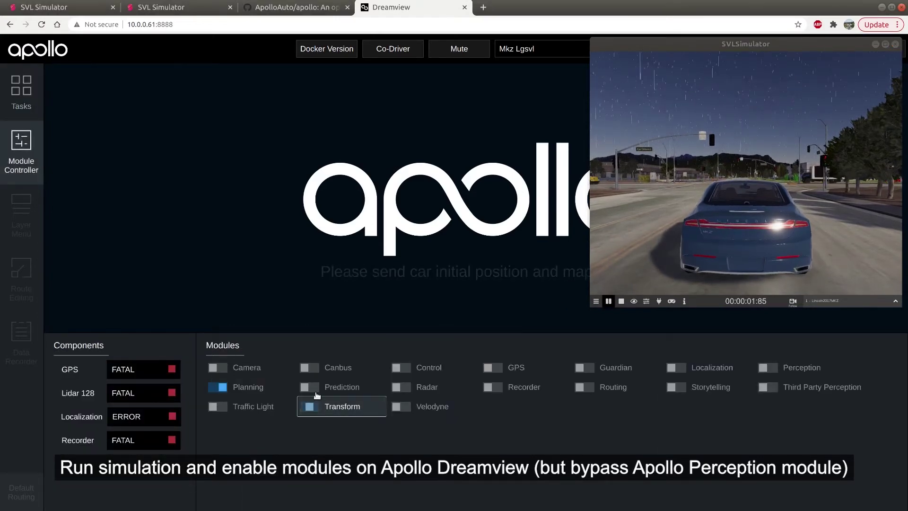
click(315, 389)
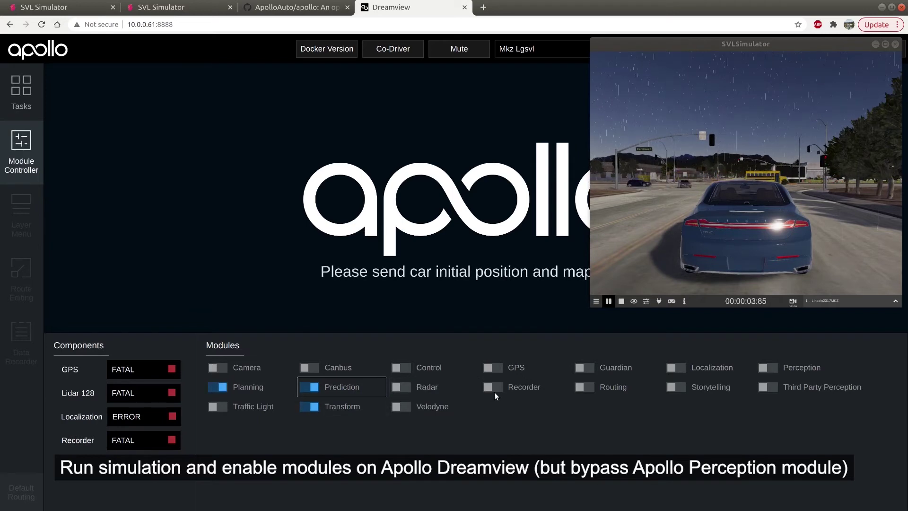
click(586, 386)
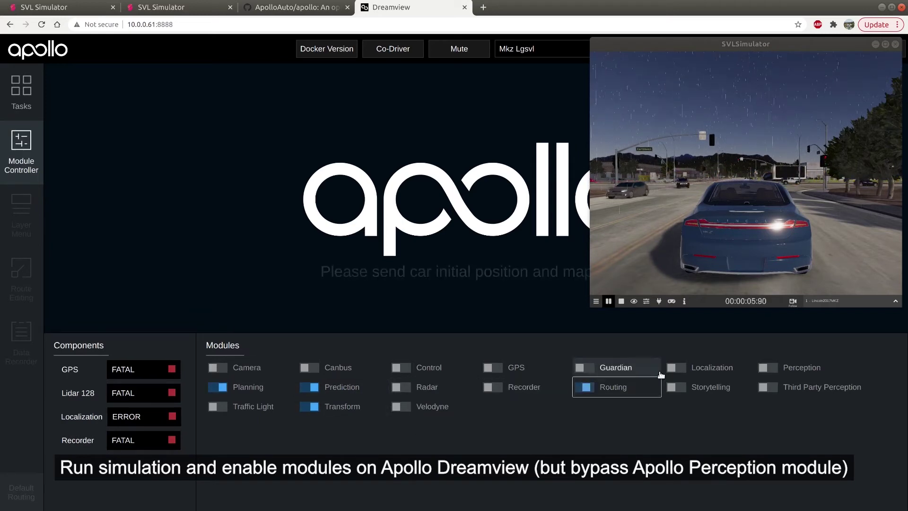
click(676, 370)
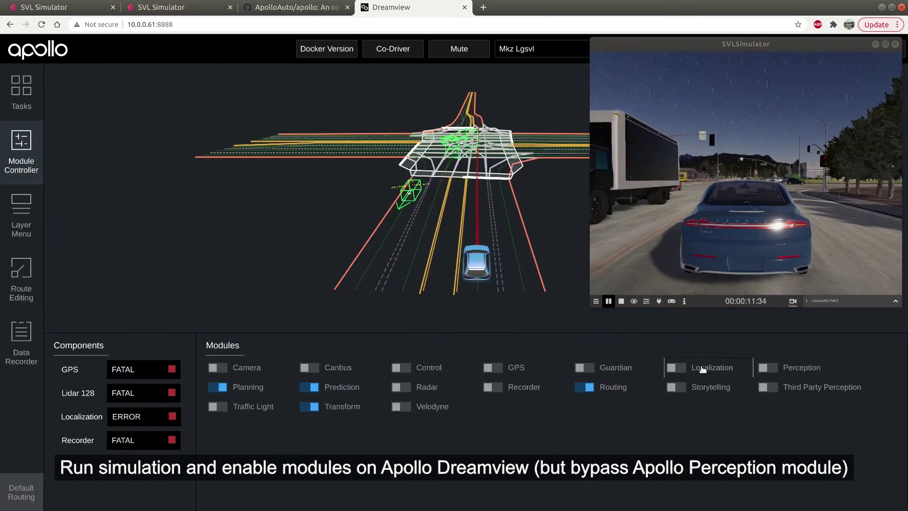
click(702, 369)
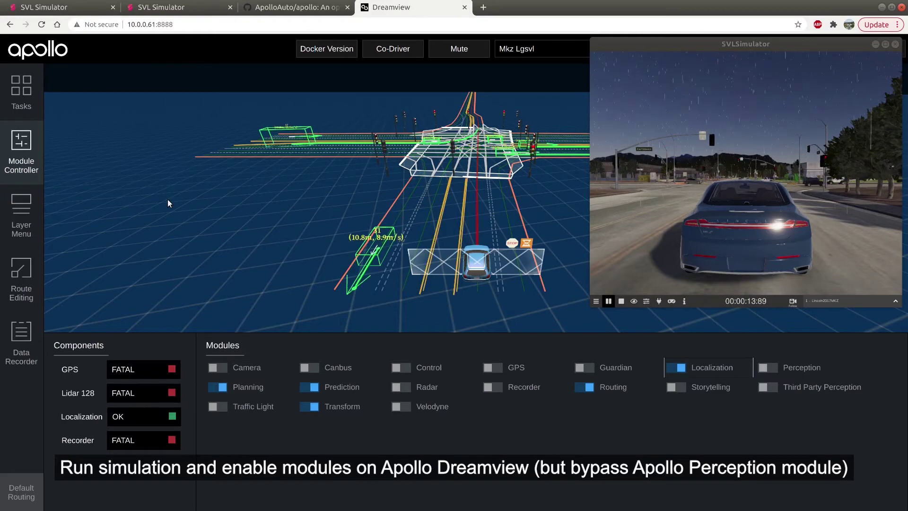
In Route Editing, place a destination on the road below the intersection and send the routing request
click(22, 284)
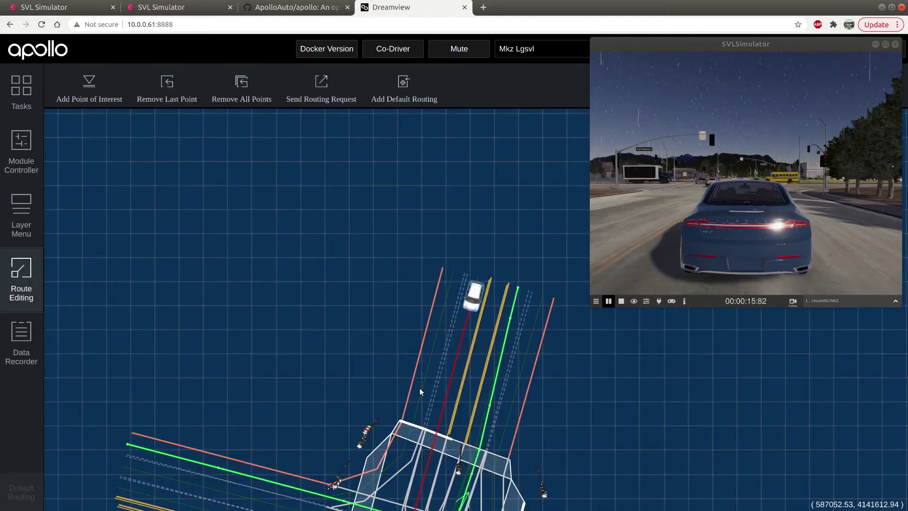
scroll(425, 401, down, 1)
scroll(430, 406, down, 2)
scroll(435, 416, down, 1)
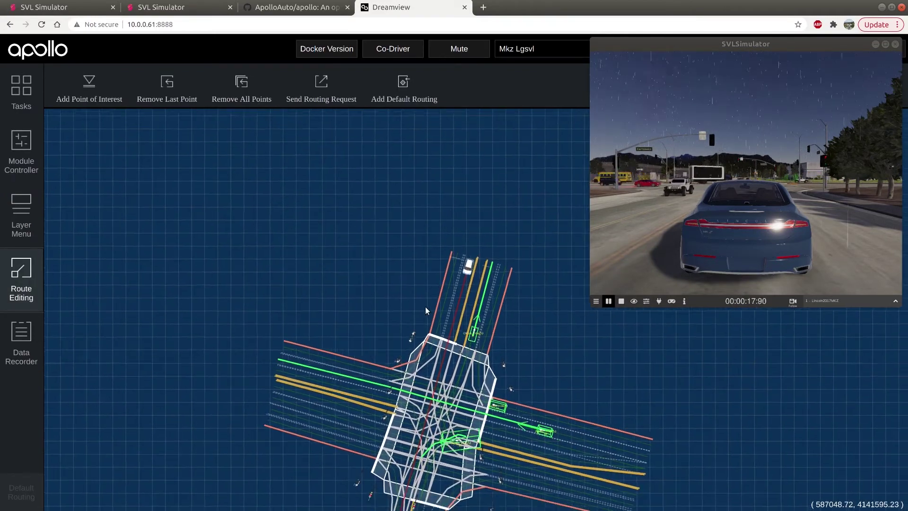
drag(436, 415, 420, 205)
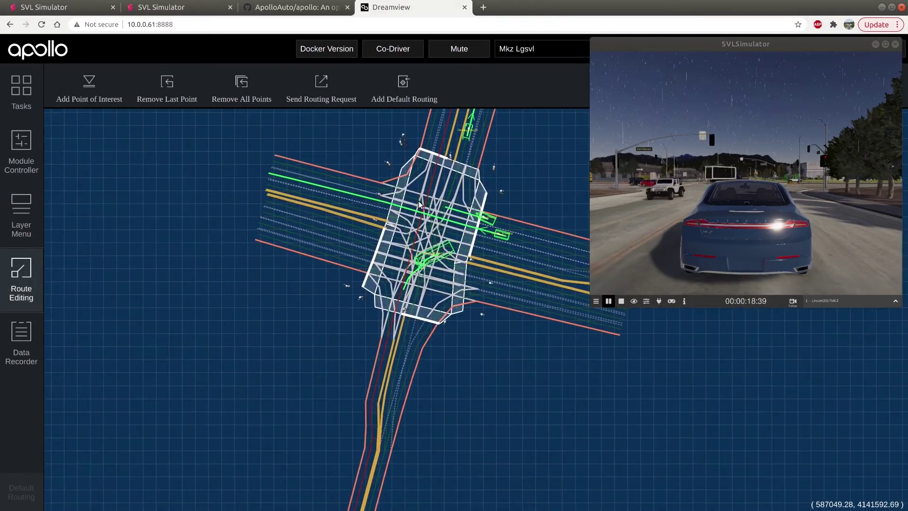
click(368, 423)
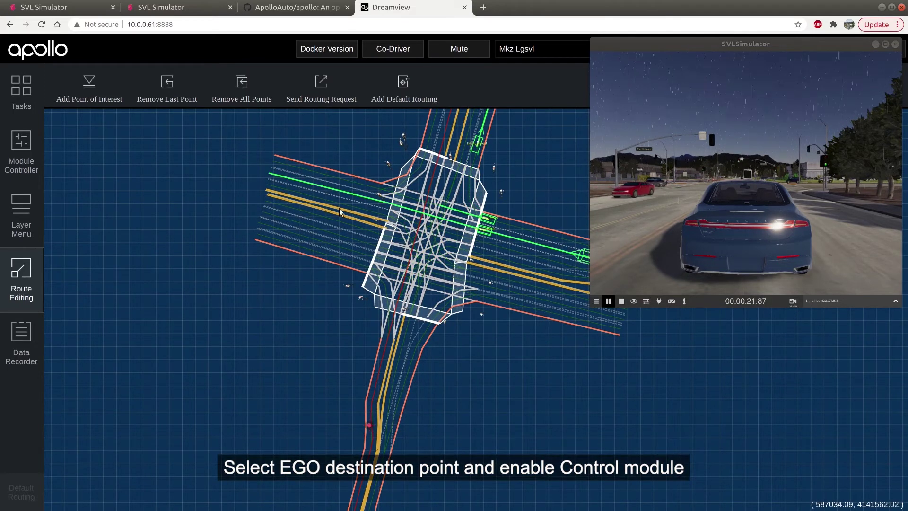
click(321, 92)
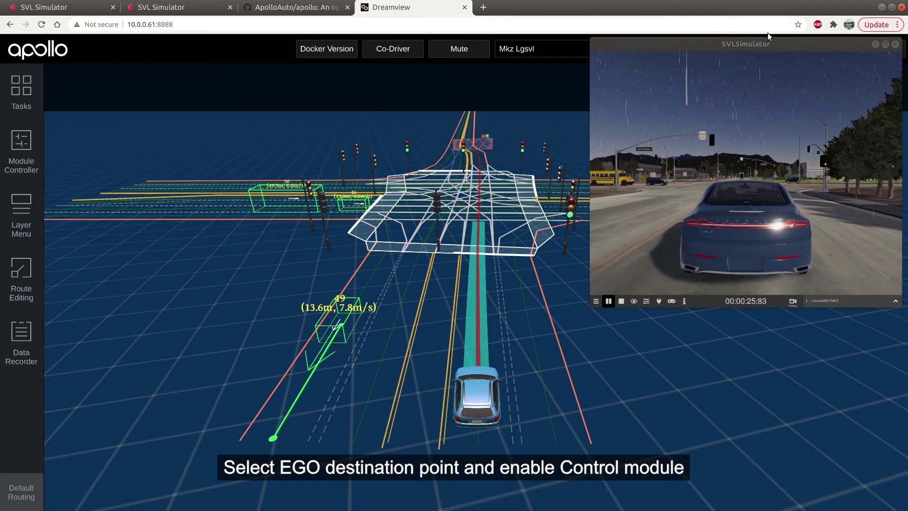
drag(768, 42, 756, 42)
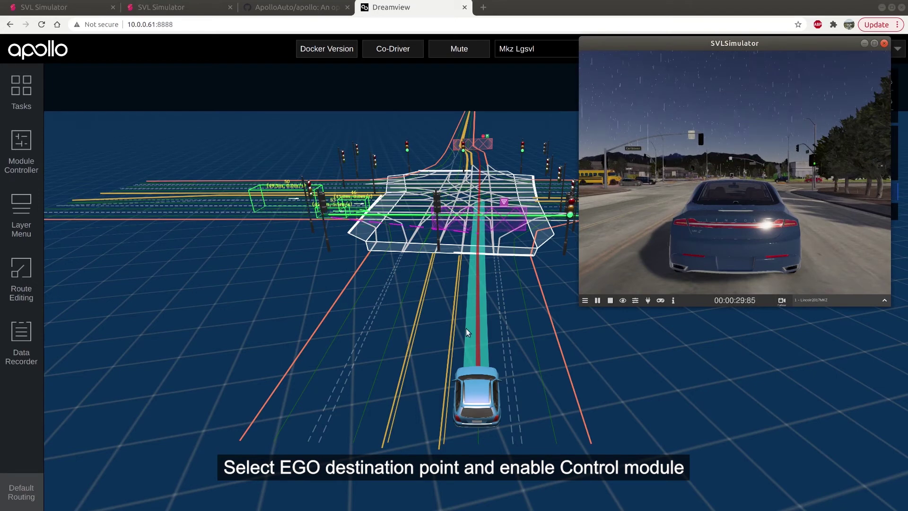
Enable the Control module so Apollo drives the route, then pause the simulation
click(21, 151)
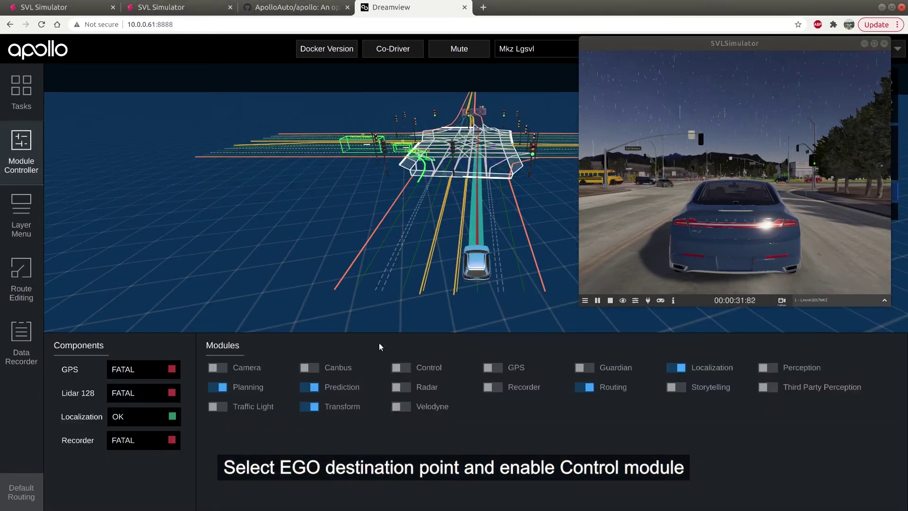
click(405, 374)
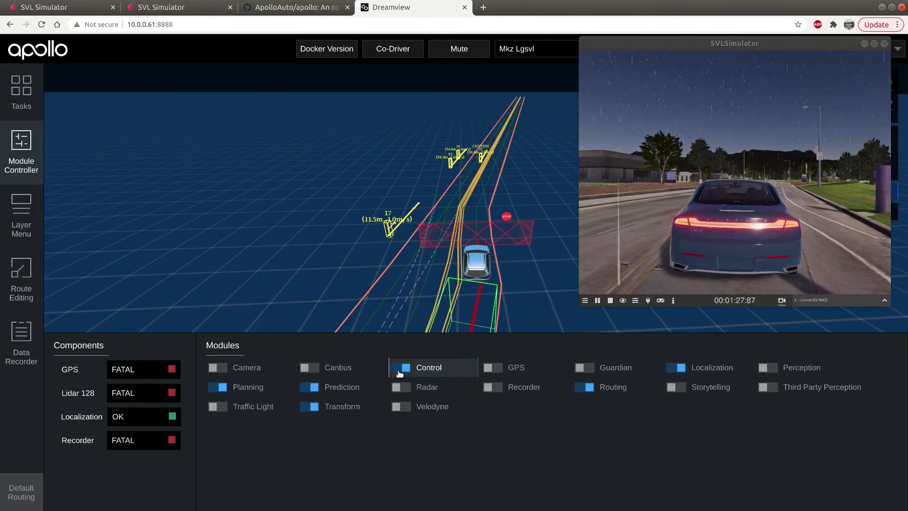
click(596, 301)
Switch the Control module off, resume the simulation, and later request to stop it
click(402, 370)
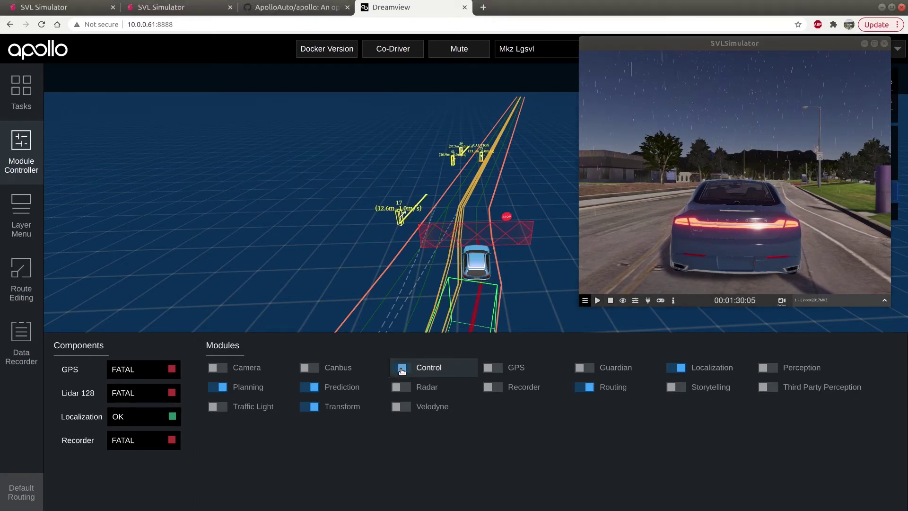
click(597, 300)
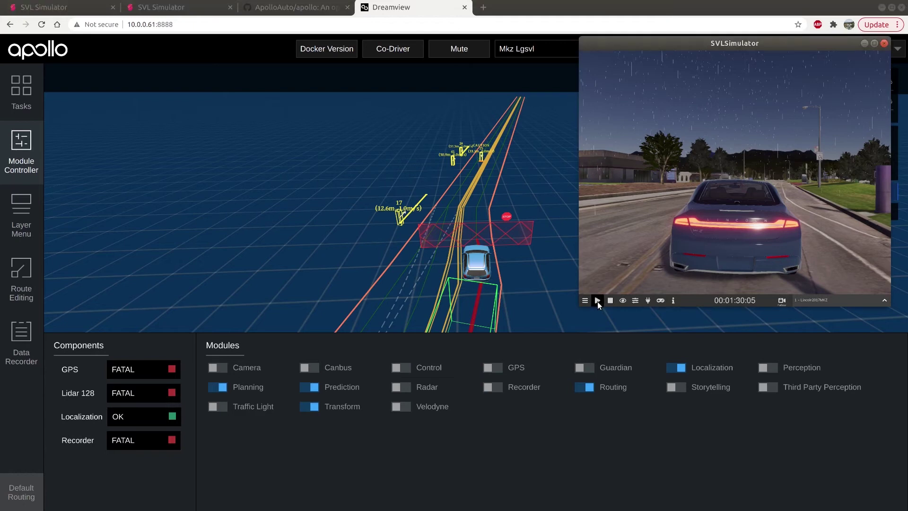
click(597, 300)
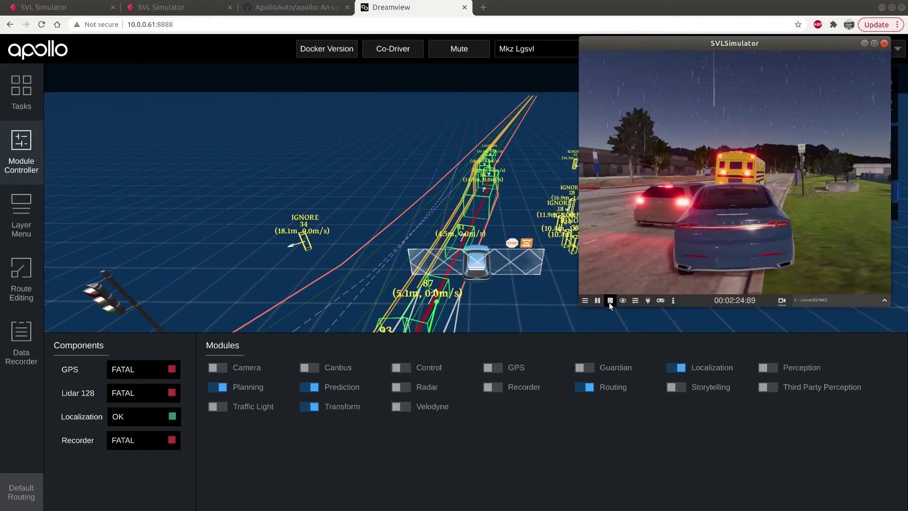
click(610, 300)
Confirm stopping the simulation, then turn off Always on Top and minimise the simulator window
click(611, 285)
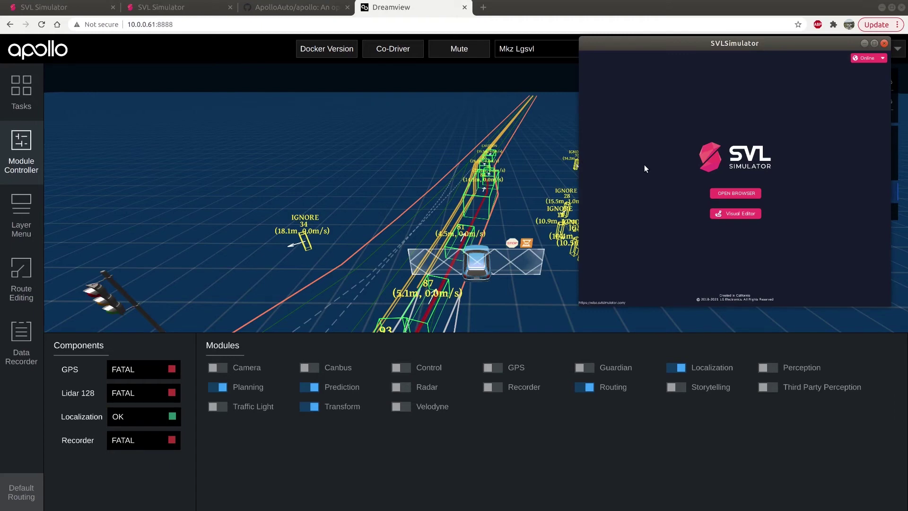
click(181, 6)
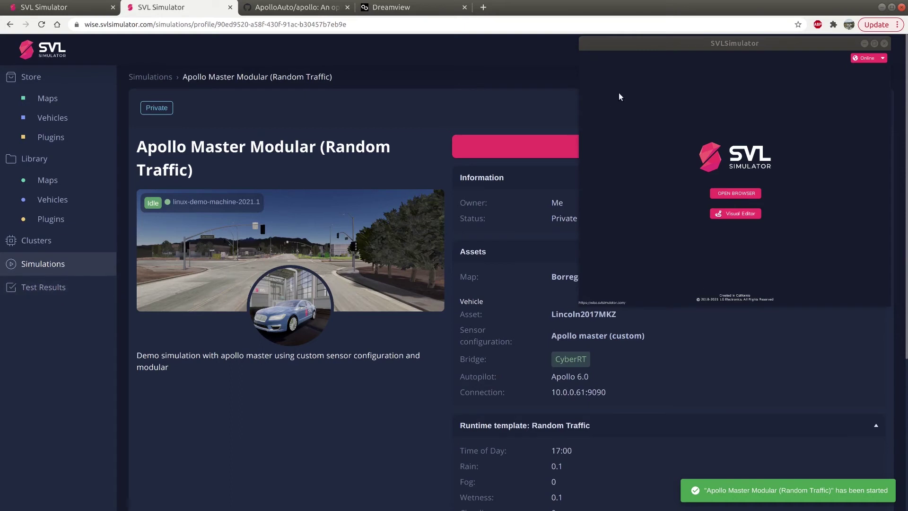
right_click(646, 45)
click(657, 117)
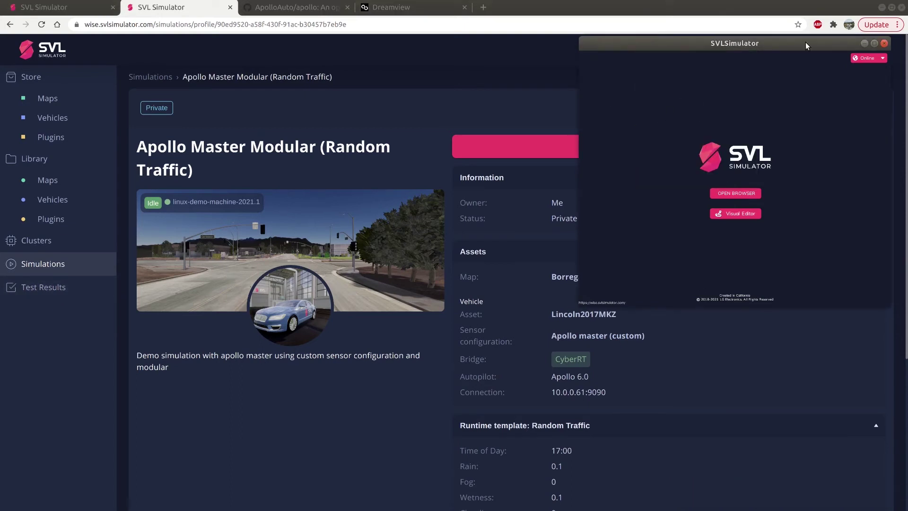
click(864, 43)
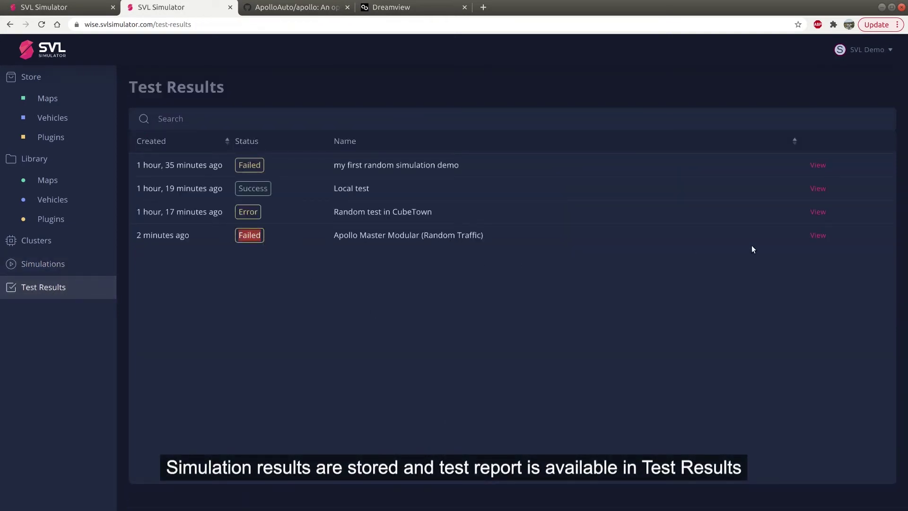
Open the Apollo Master Modular (Random Traffic) test report and review the GPS Odometry readings
click(818, 237)
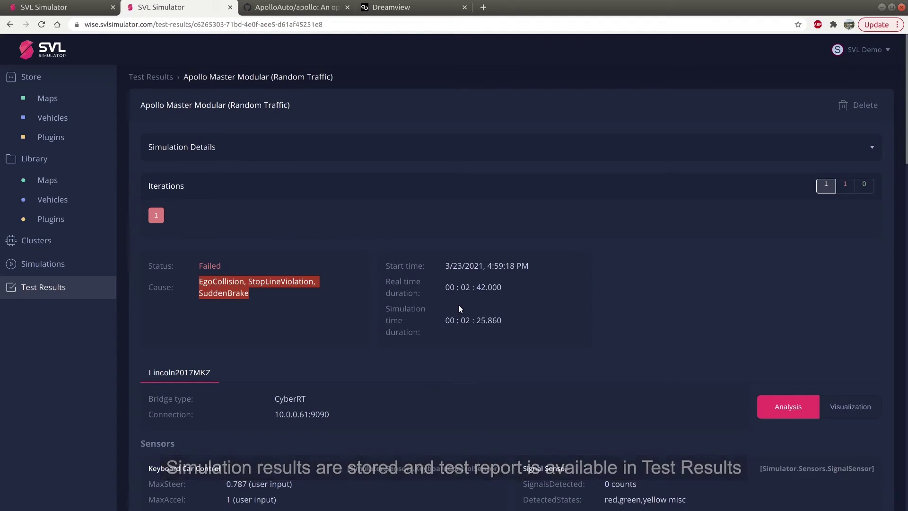
scroll(459, 307, down, 1)
scroll(458, 307, down, 3)
scroll(459, 307, down, 3)
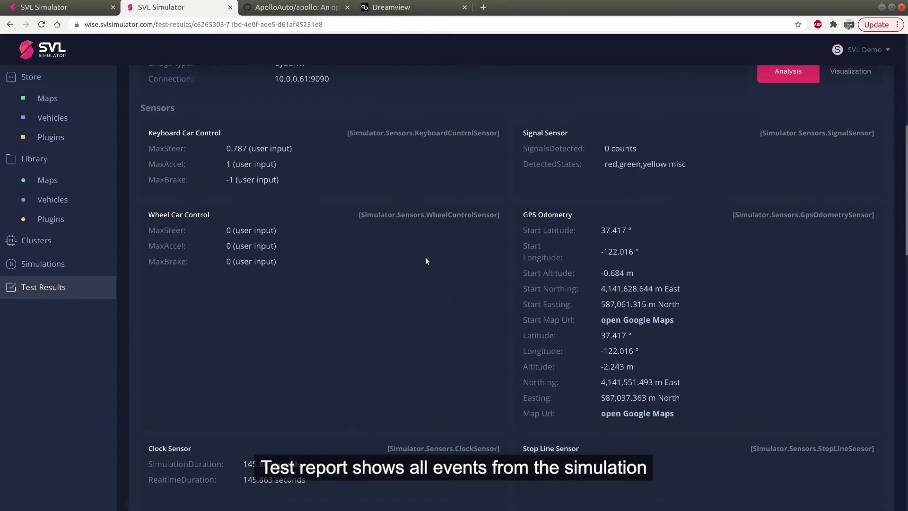
drag(524, 230, 680, 413)
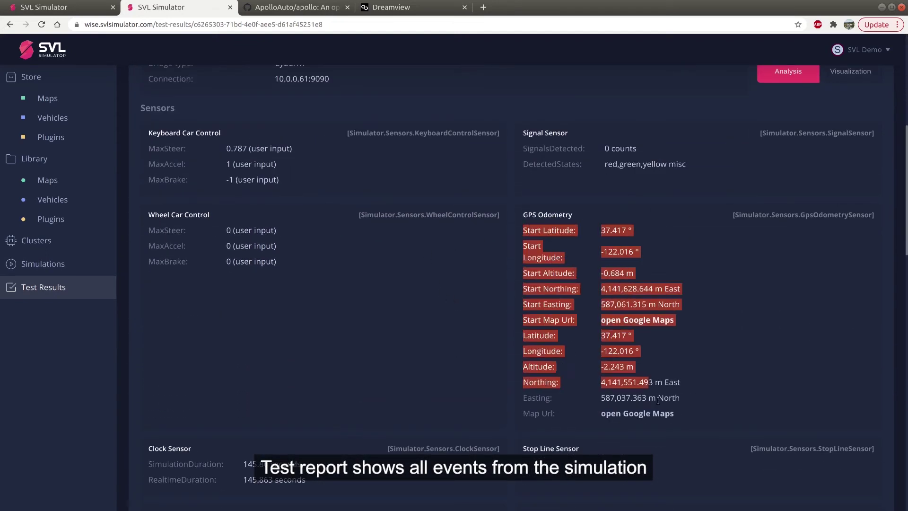
click(431, 316)
Scroll down to the 3D Ground Truth sensor's MaxTracked count
scroll(431, 316, down, 2)
scroll(431, 316, down, 3)
scroll(431, 314, down, 2)
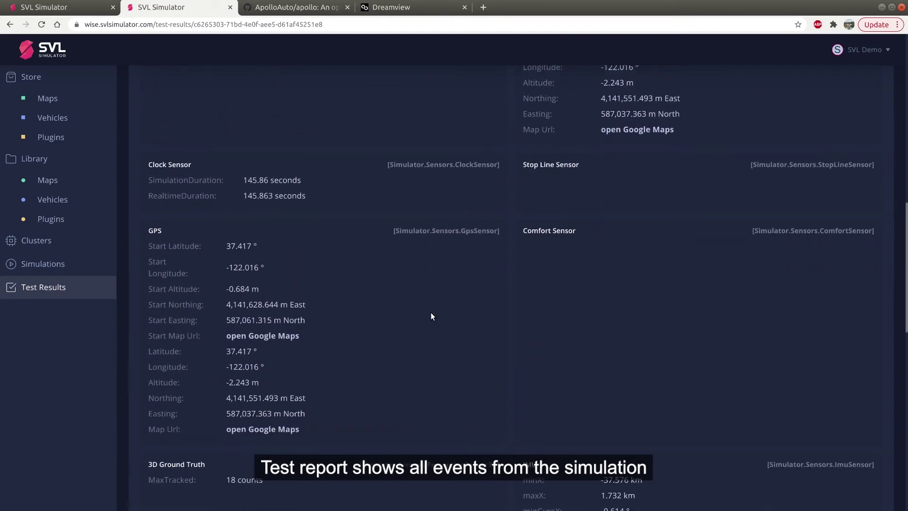
scroll(393, 274, down, 1)
scroll(320, 335, down, 2)
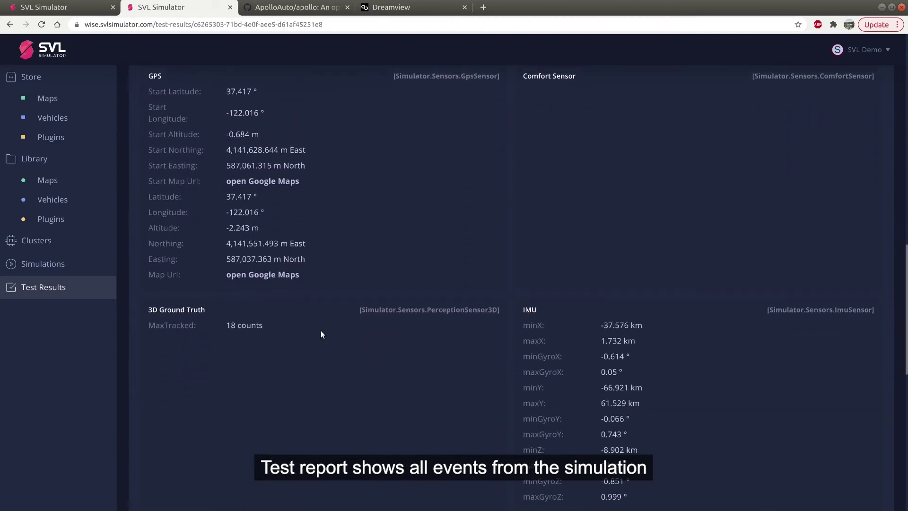
drag(265, 325, 163, 324)
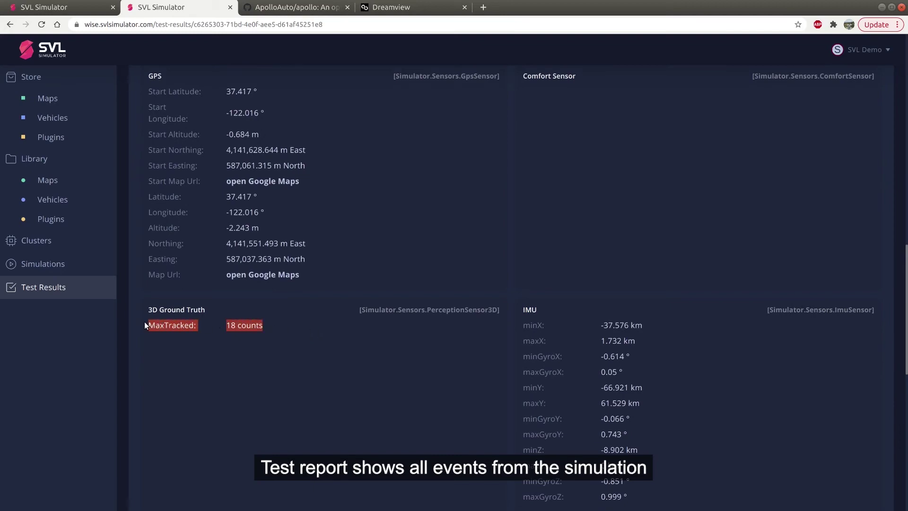
Scroll to the CAN Bus speed, throttle, brake and steering values
scroll(567, 387, down, 2)
scroll(574, 386, down, 2)
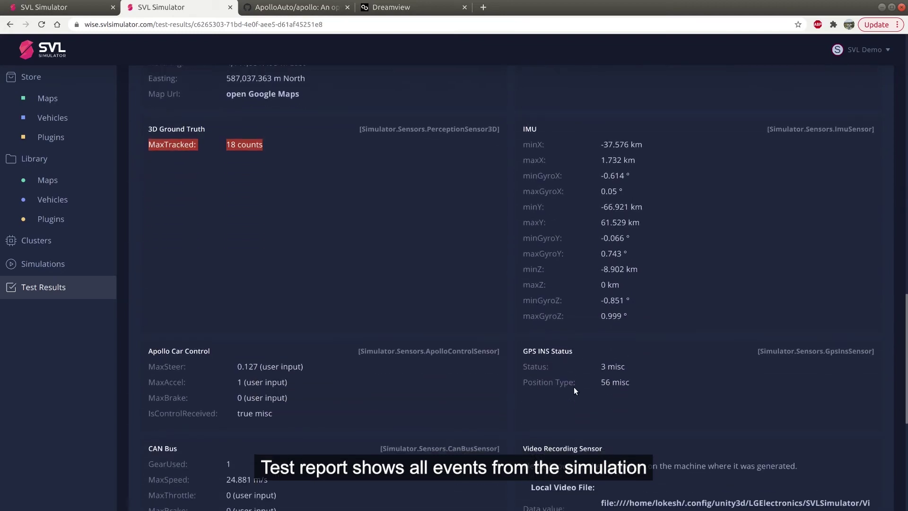
scroll(574, 387, down, 2)
scroll(575, 387, down, 1)
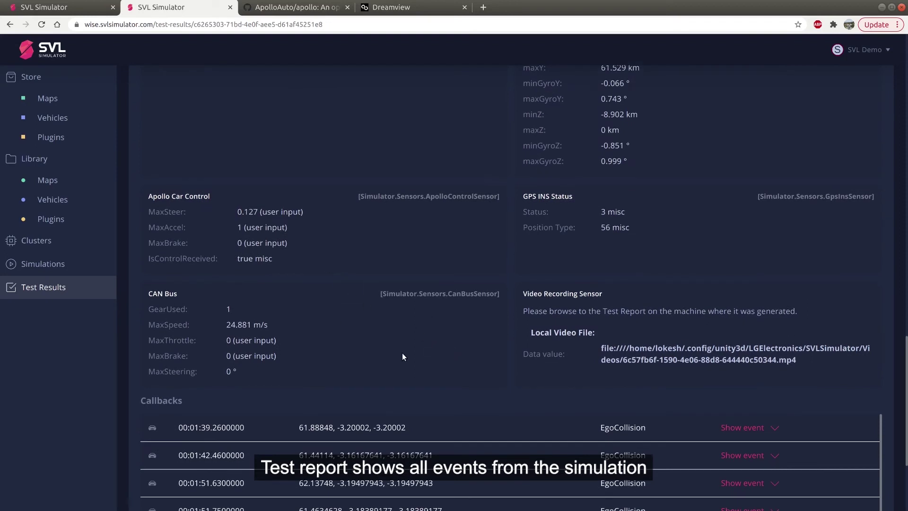
drag(238, 373, 140, 302)
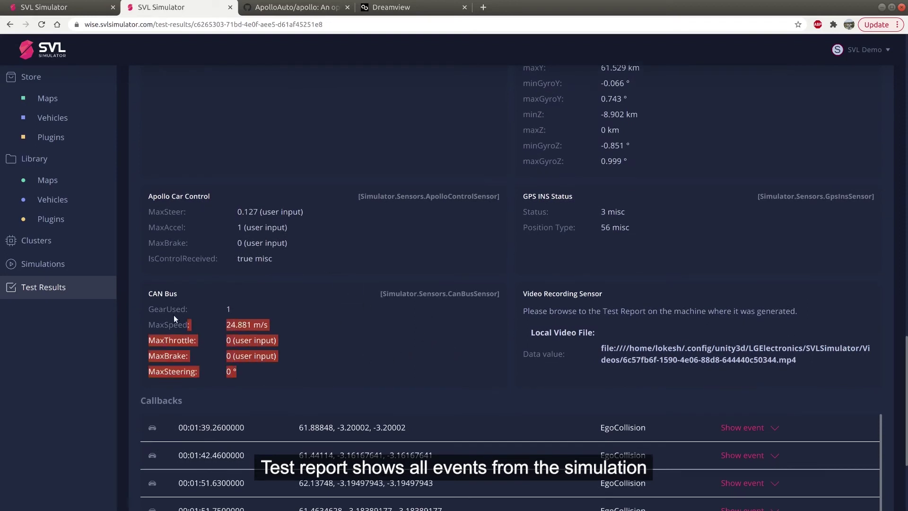
click(436, 360)
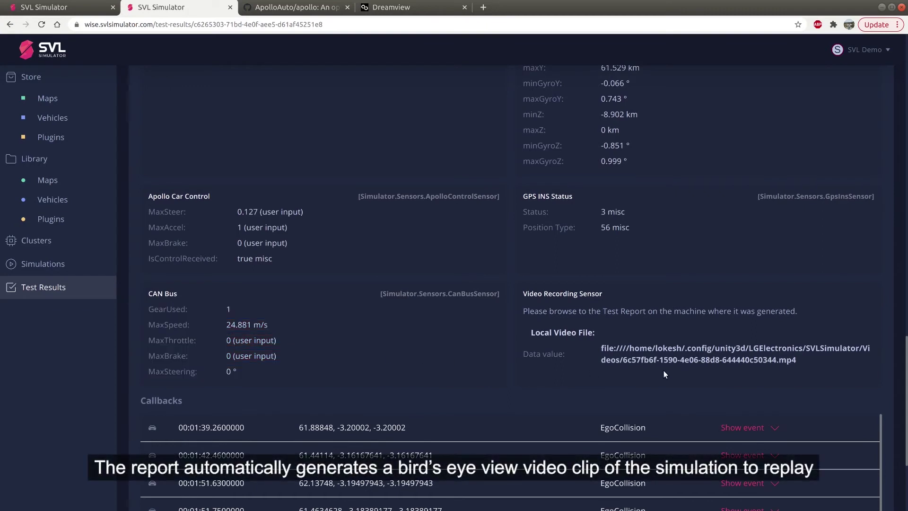
Copy the Local Video File link address and paste it into a new Chrome tab's address bar
drag(806, 359, 627, 350)
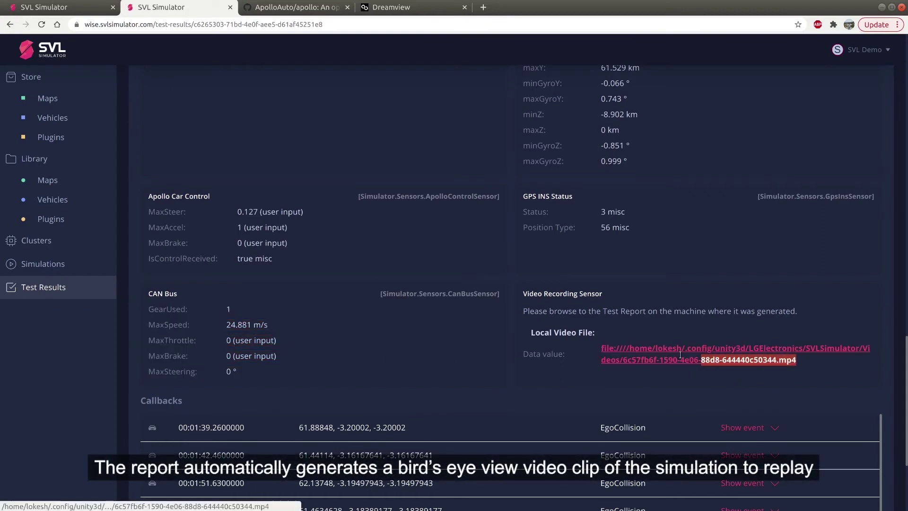
right_click(625, 351)
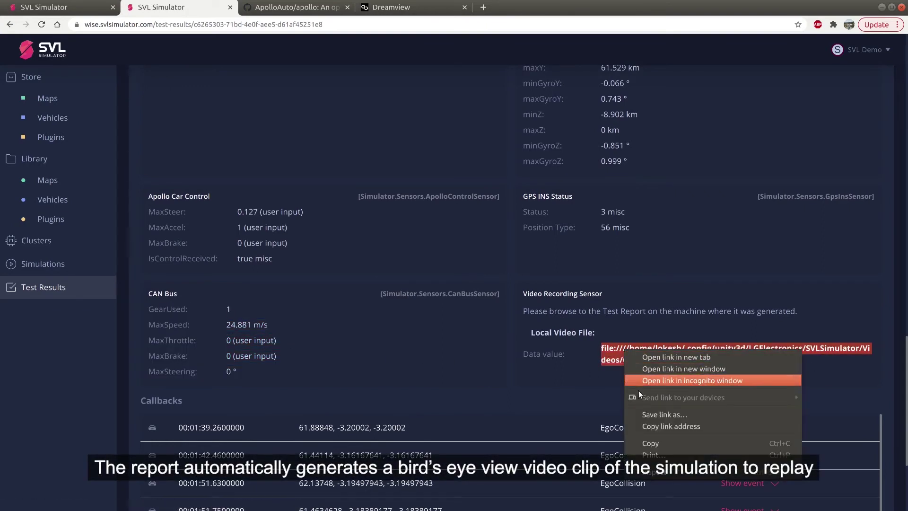
click(649, 444)
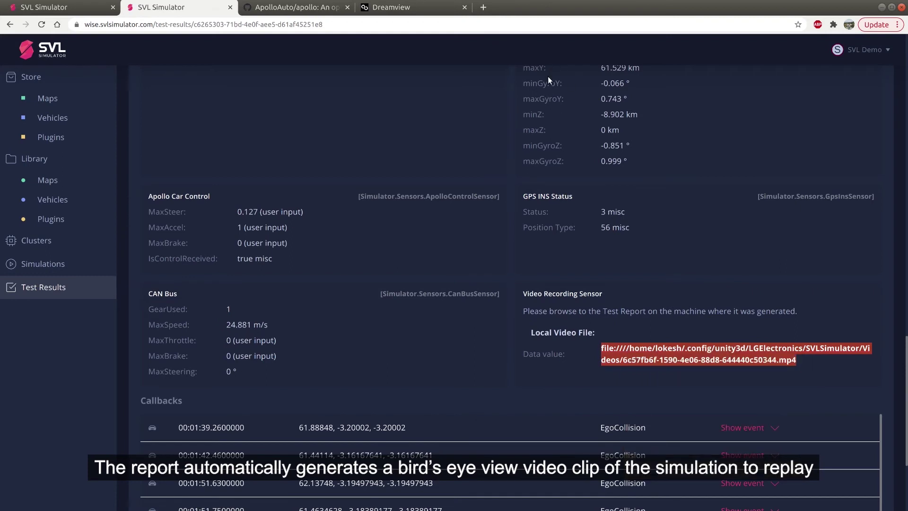
click(483, 7)
right_click(454, 22)
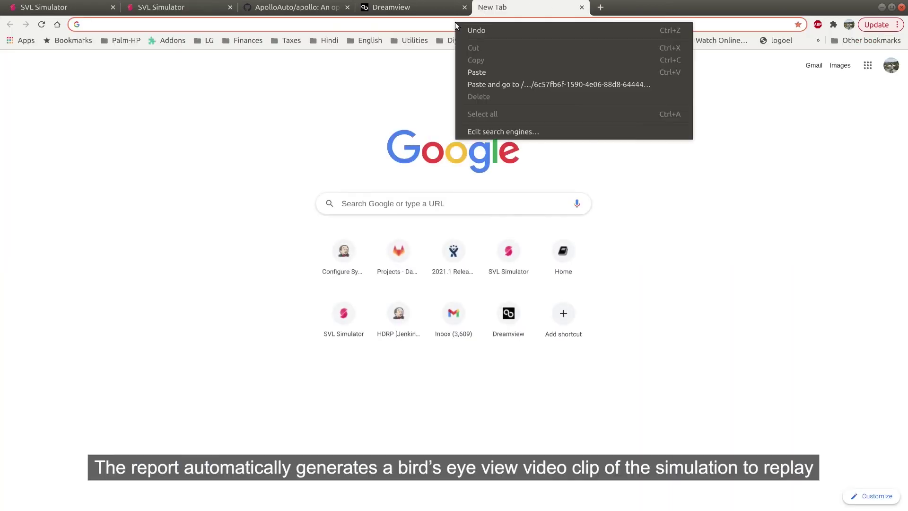
click(475, 72)
Load the local bird's-eye replay video and skim it from 0:14 to 1:19
key(Return)
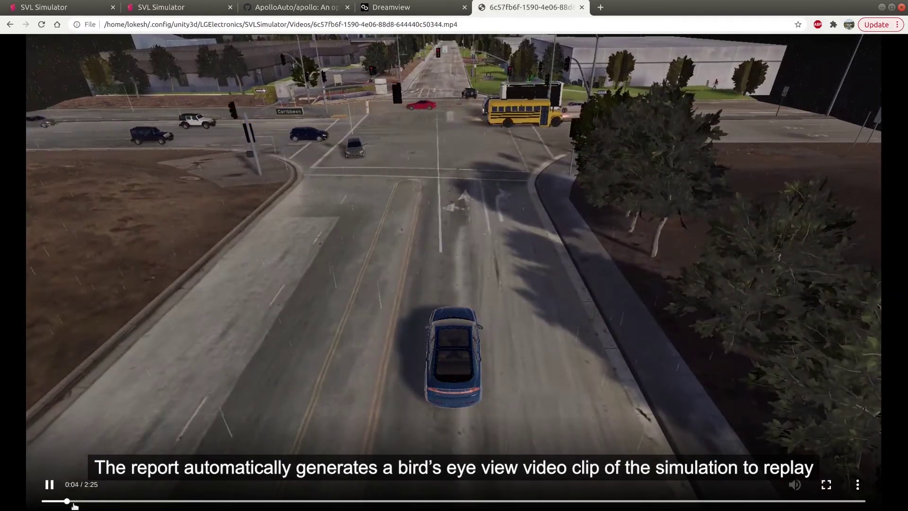
click(116, 501)
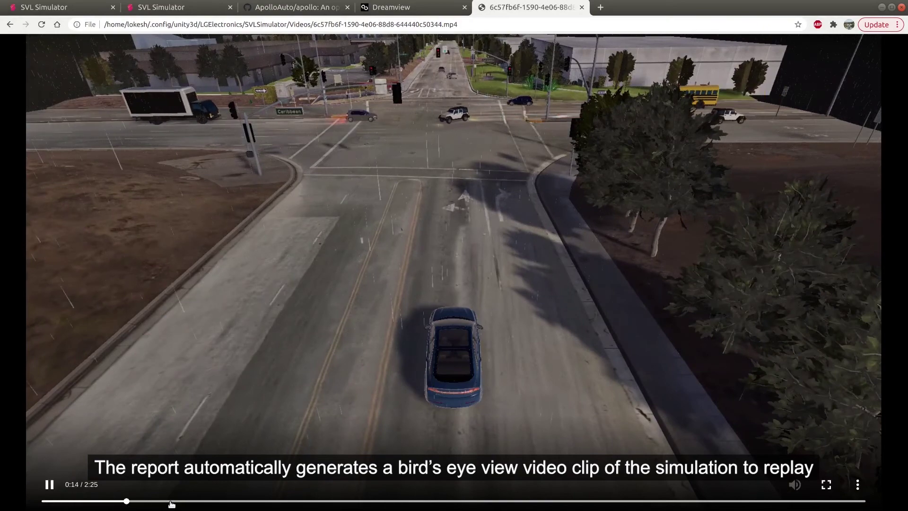
click(171, 501)
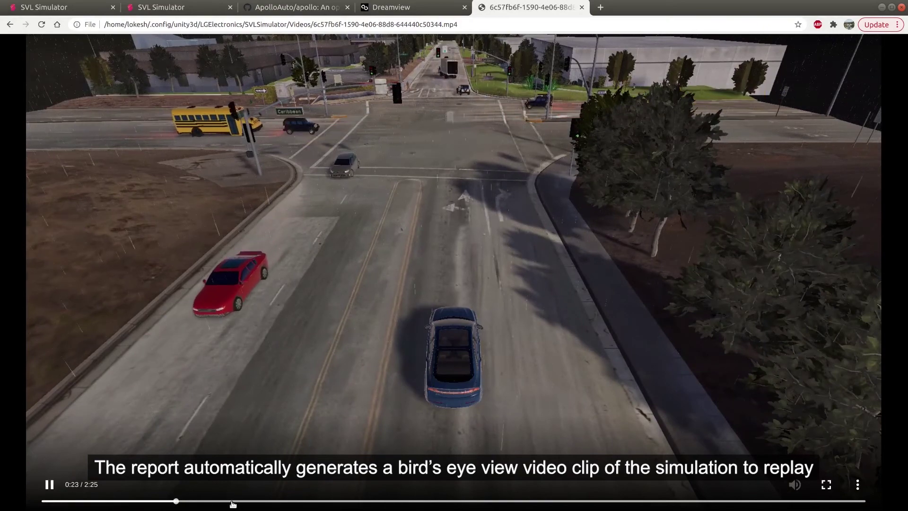
click(233, 502)
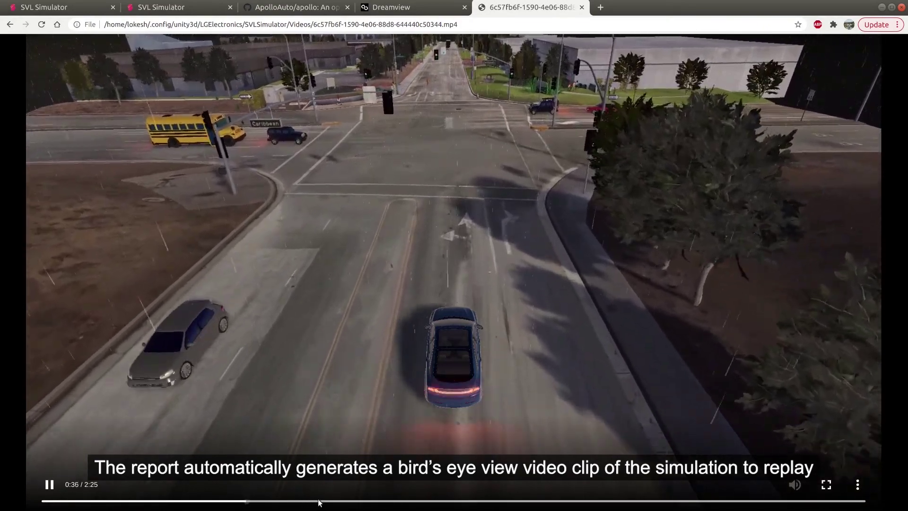
click(318, 501)
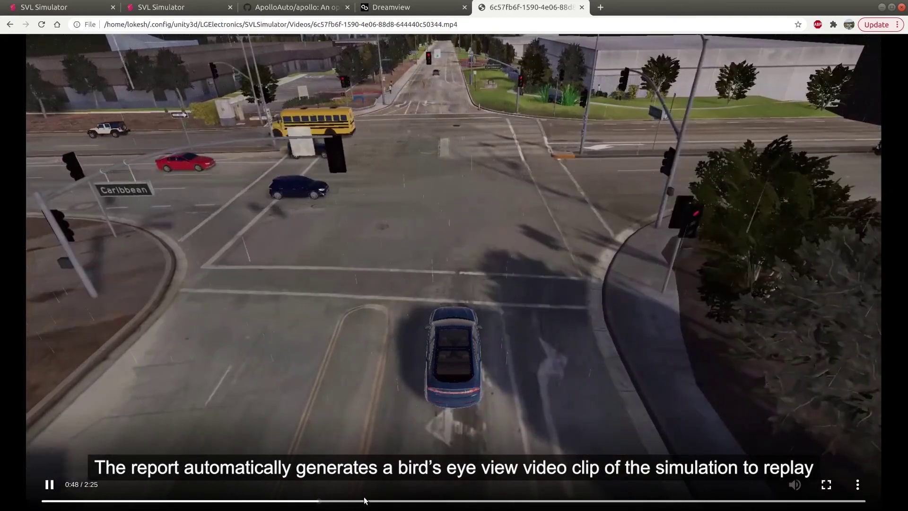
click(417, 501)
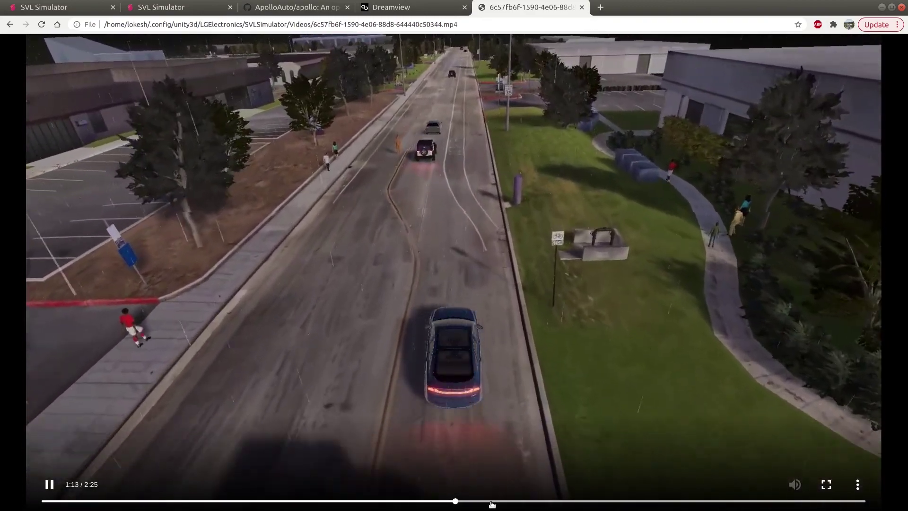
click(492, 501)
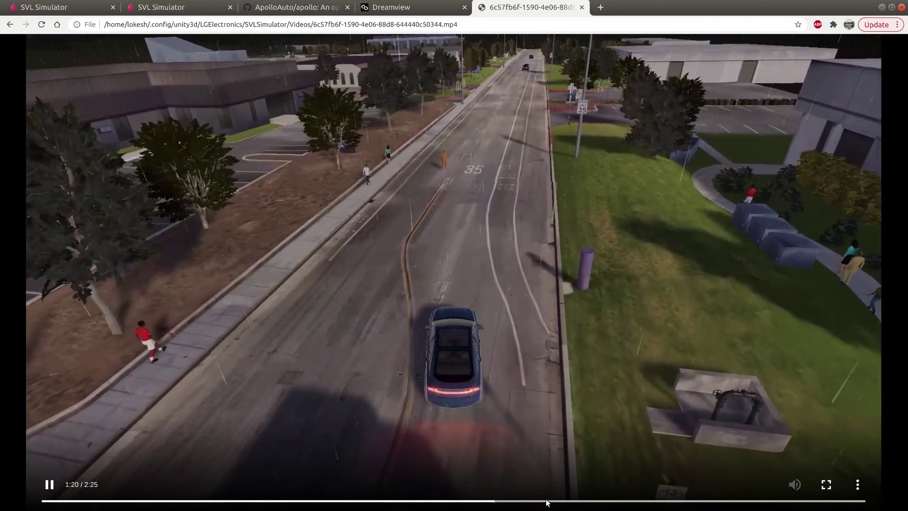
Skim the rest of the replay from 1:28 through 2:17
click(544, 501)
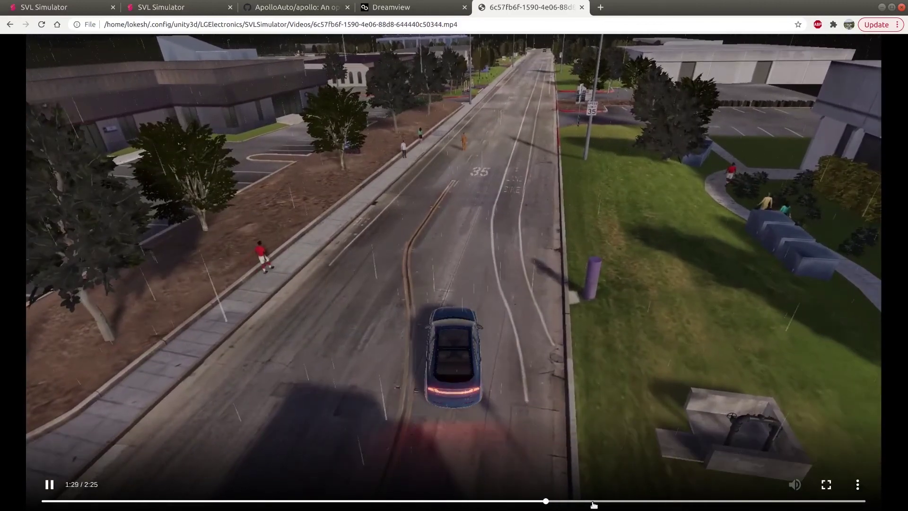
click(594, 502)
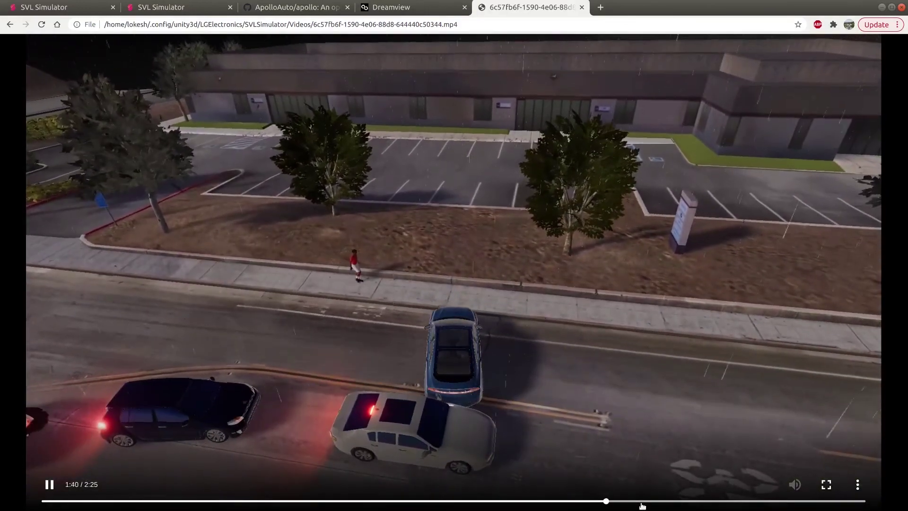
click(644, 502)
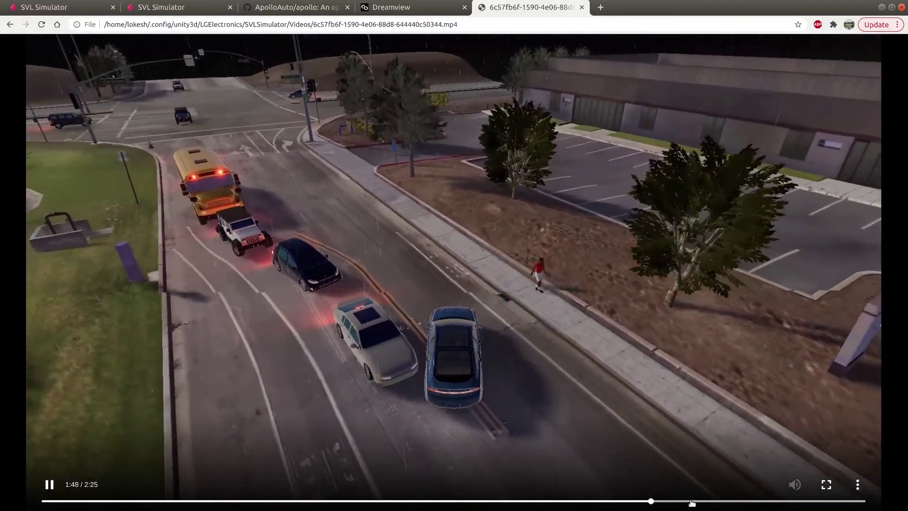
click(691, 502)
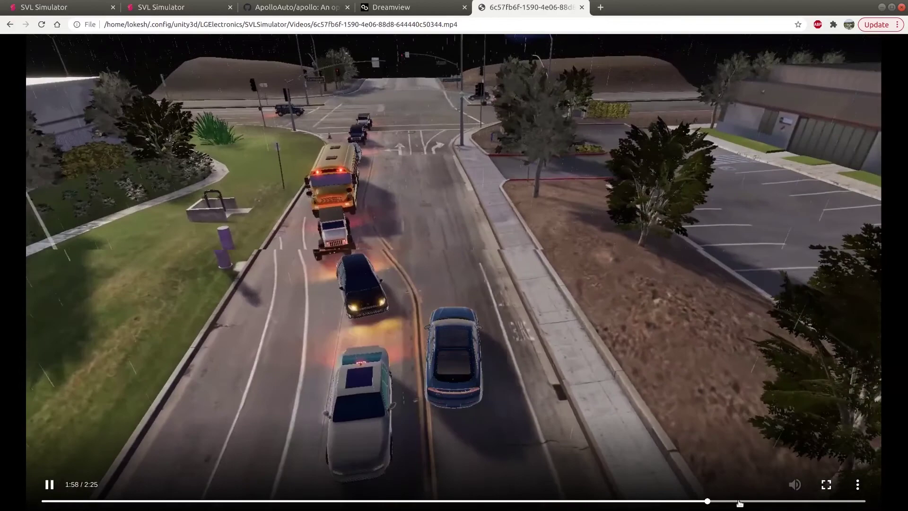
click(739, 502)
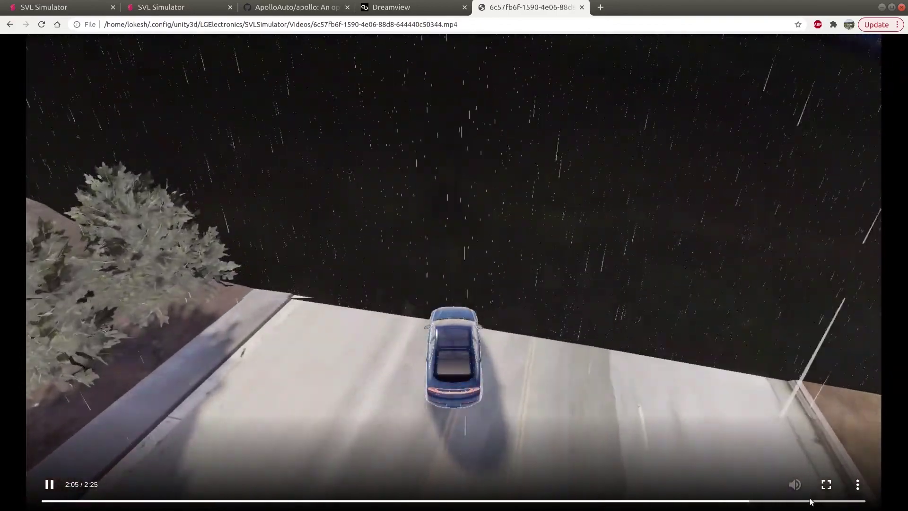
click(812, 500)
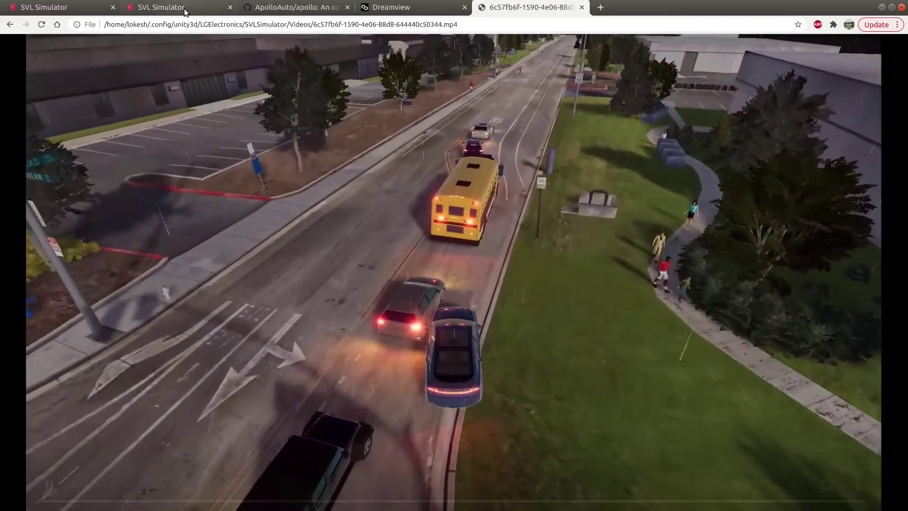
Back in the report, expand the 00:01:39.26 EgoCollision and 00:02:01.68 StopLineViolation (RedTrafficLight) events
click(184, 8)
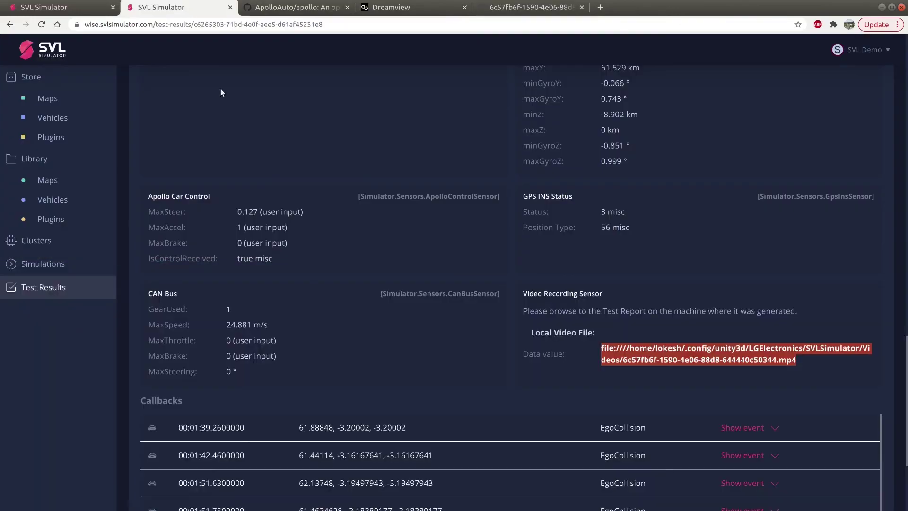
scroll(427, 366, down, 3)
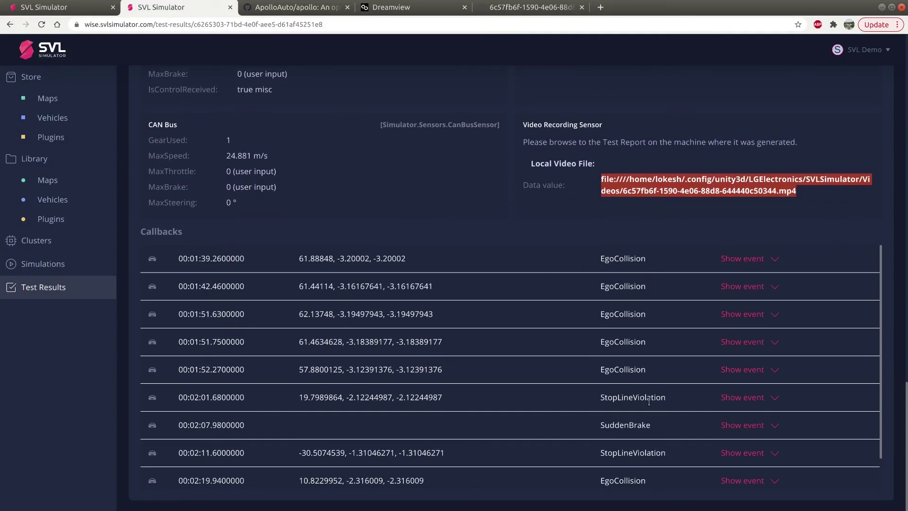
click(776, 259)
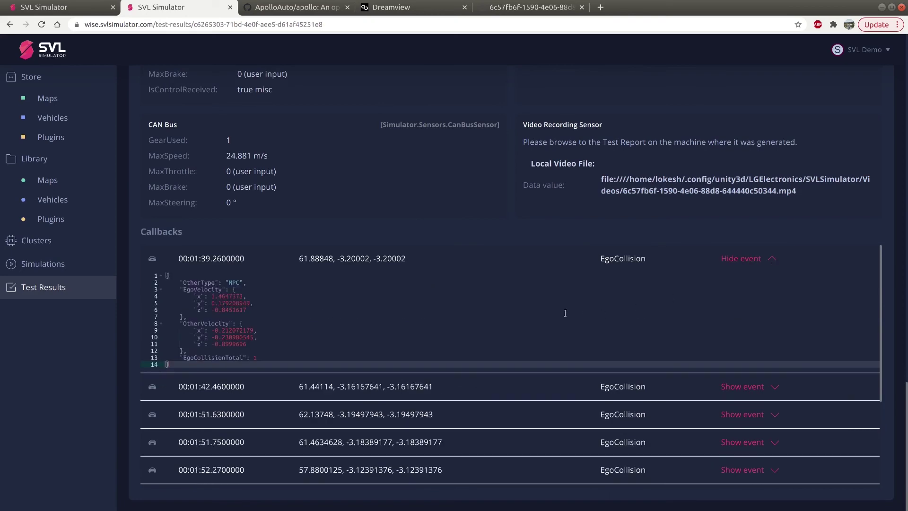
scroll(762, 435, down, 3)
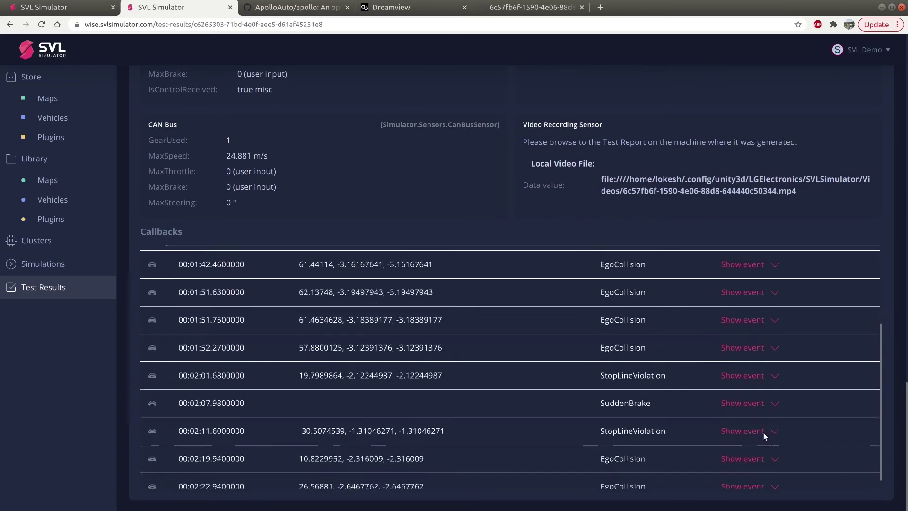
click(771, 364)
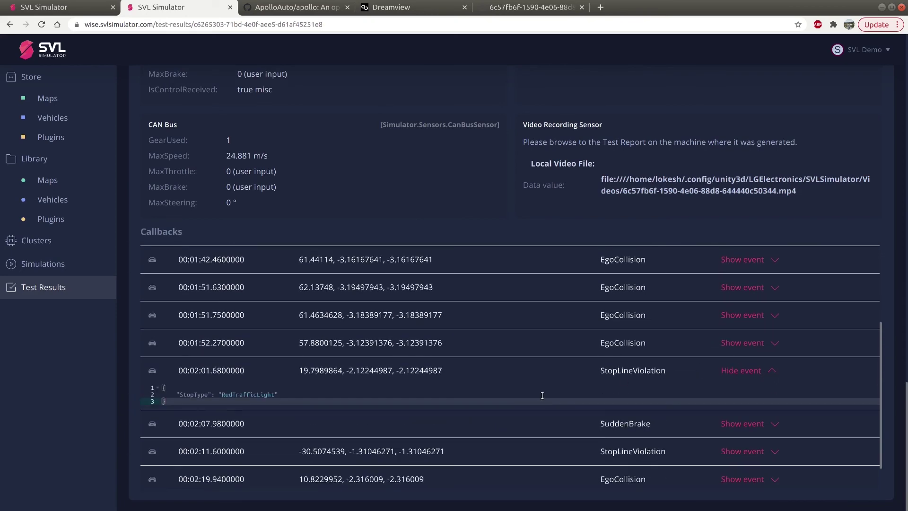
scroll(542, 395, down, 1)
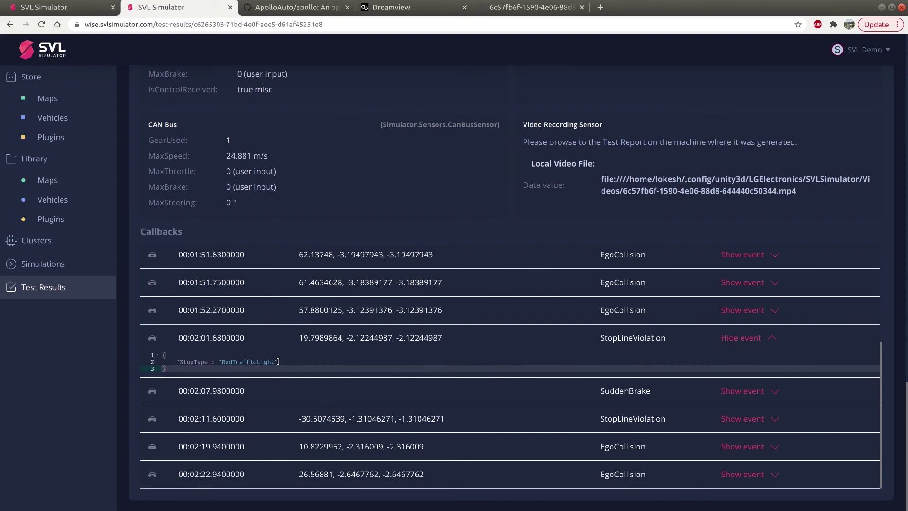
drag(278, 361, 219, 362)
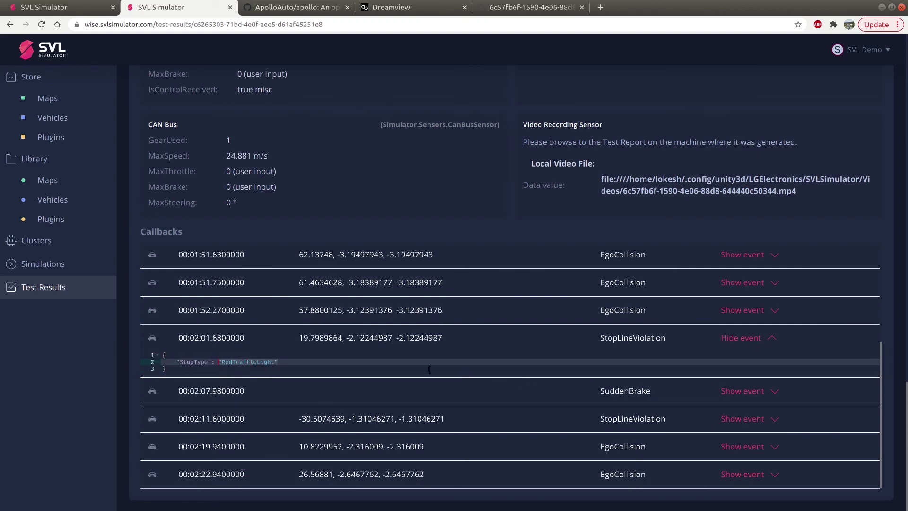
Expand the SuddenBrake event details, then collapse them again
click(774, 392)
scroll(774, 395, up, 3)
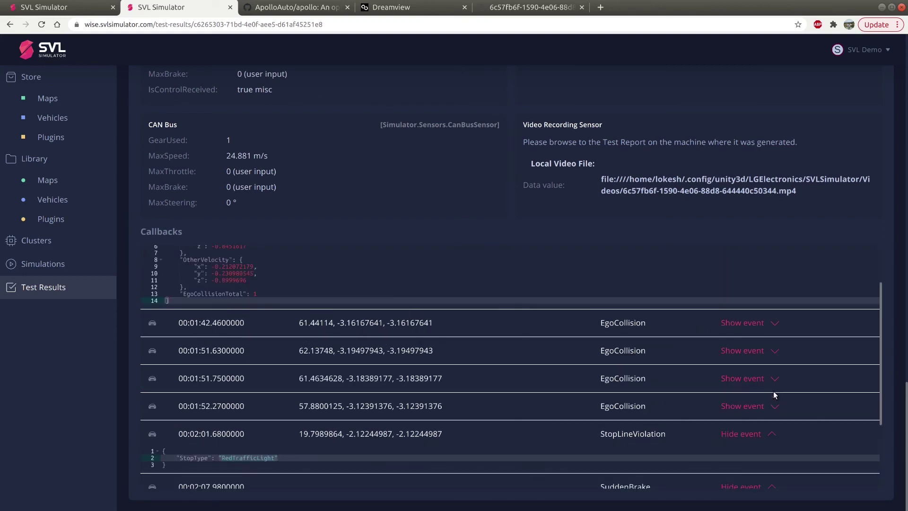
scroll(779, 444, down, 3)
scroll(779, 426, down, 1)
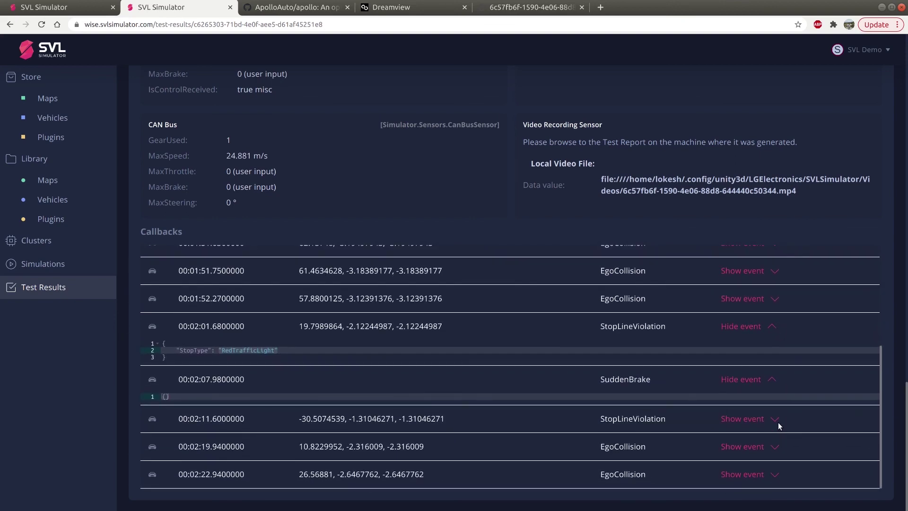
click(771, 381)
Scroll back up to the report's Sensors section
scroll(779, 447, down, 3)
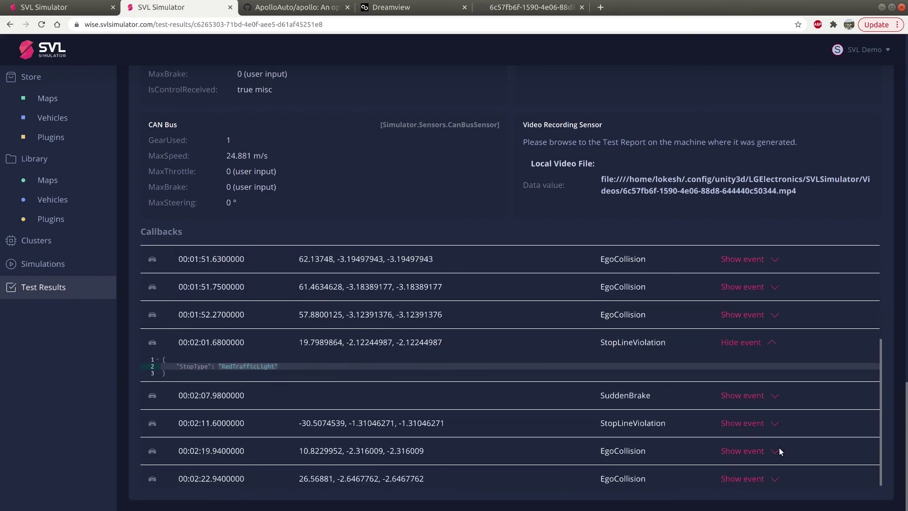
scroll(610, 305, up, 5)
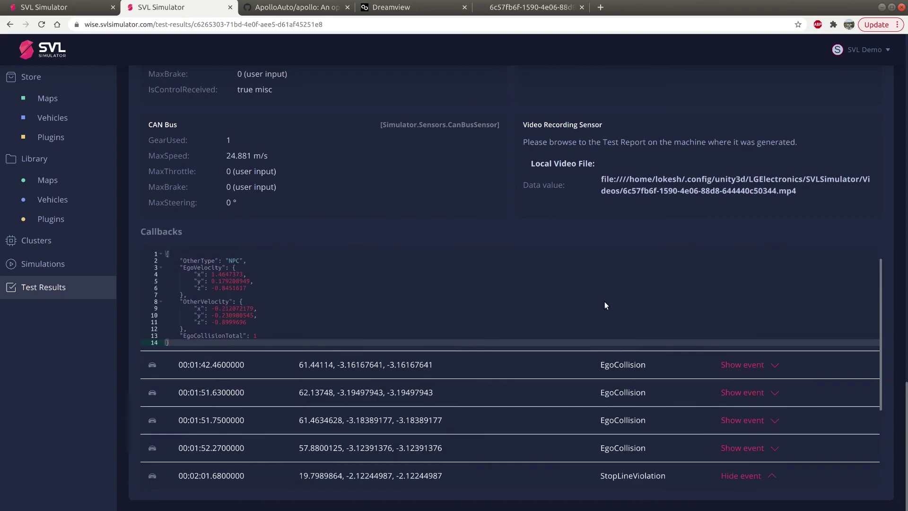
scroll(832, 283, up, 5)
scroll(874, 286, up, 2)
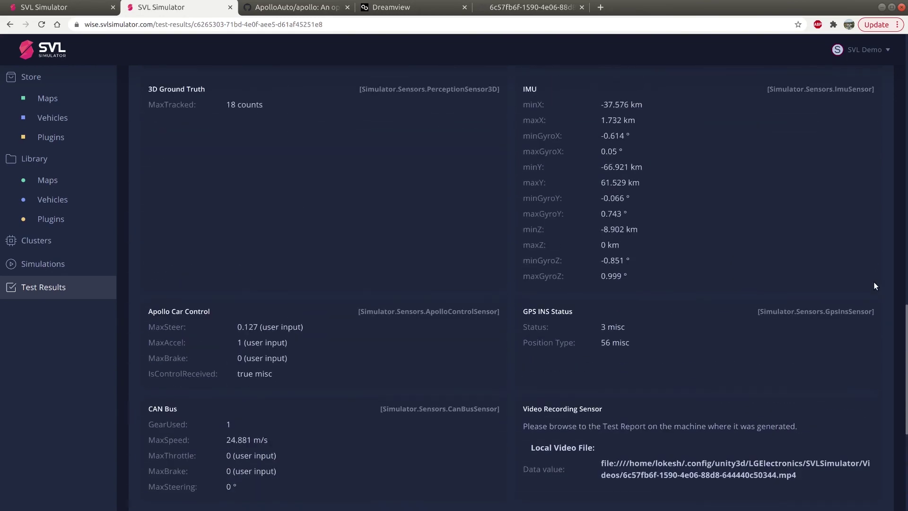
scroll(873, 285, up, 4)
scroll(873, 286, up, 1)
scroll(872, 286, up, 4)
scroll(874, 286, up, 4)
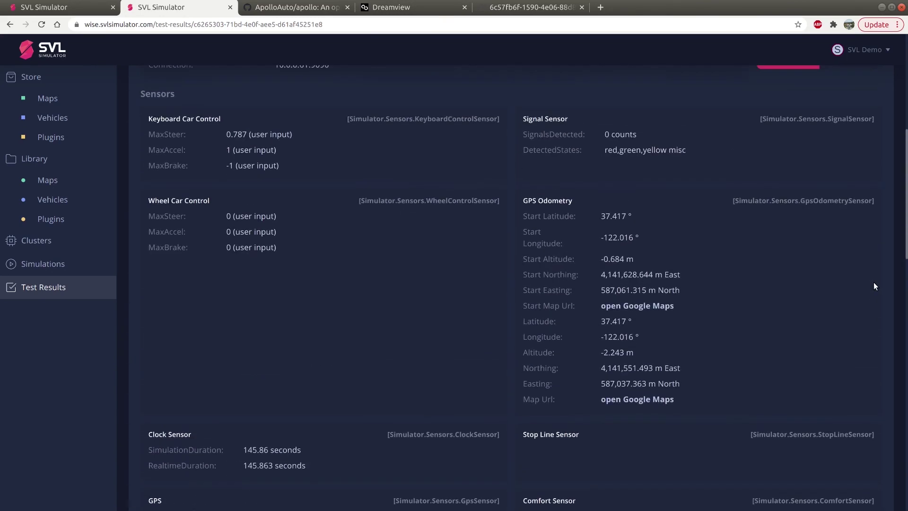